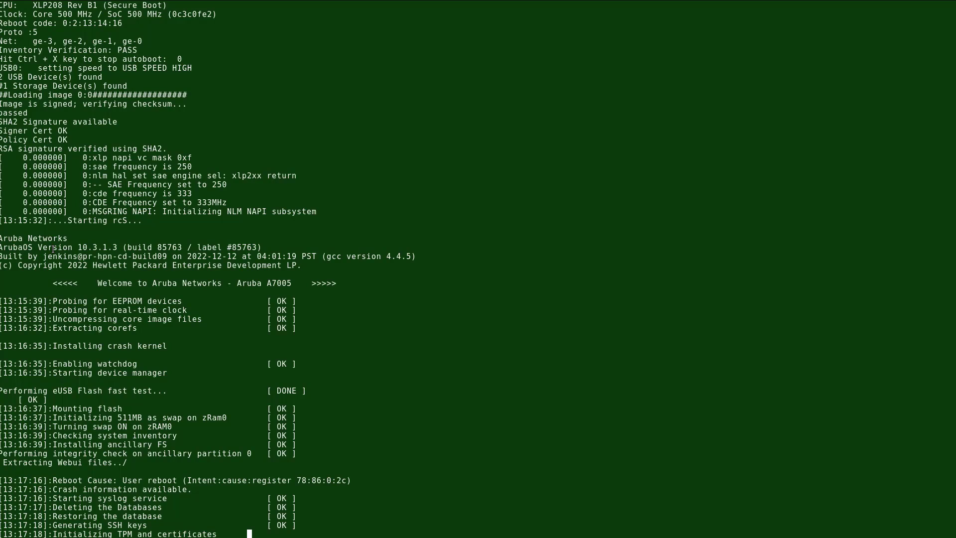
Highlight the ArubaOS 10.3.1.3 version, A7005 welcome banner and NTP Sync lines in the boot log.
drag(117, 247, 30, 248)
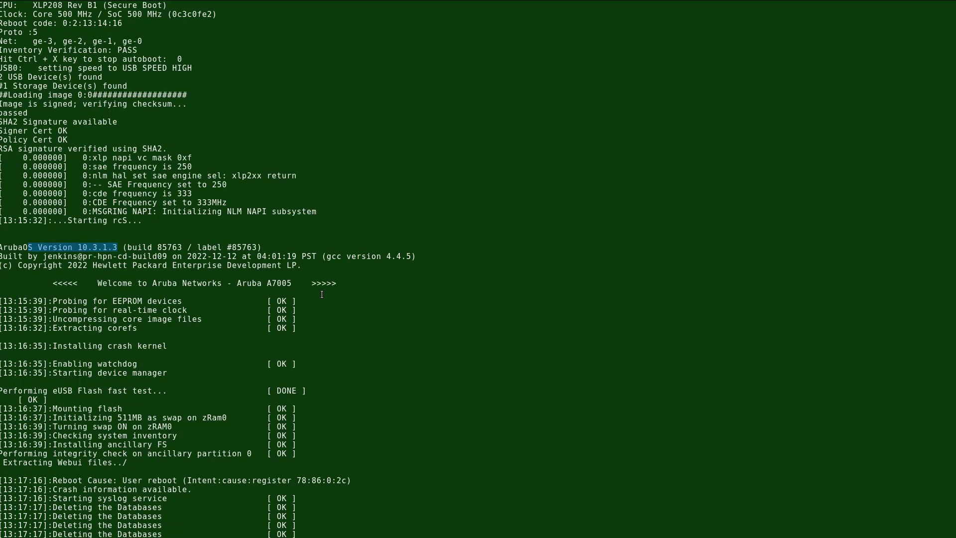
drag(340, 284, 230, 256)
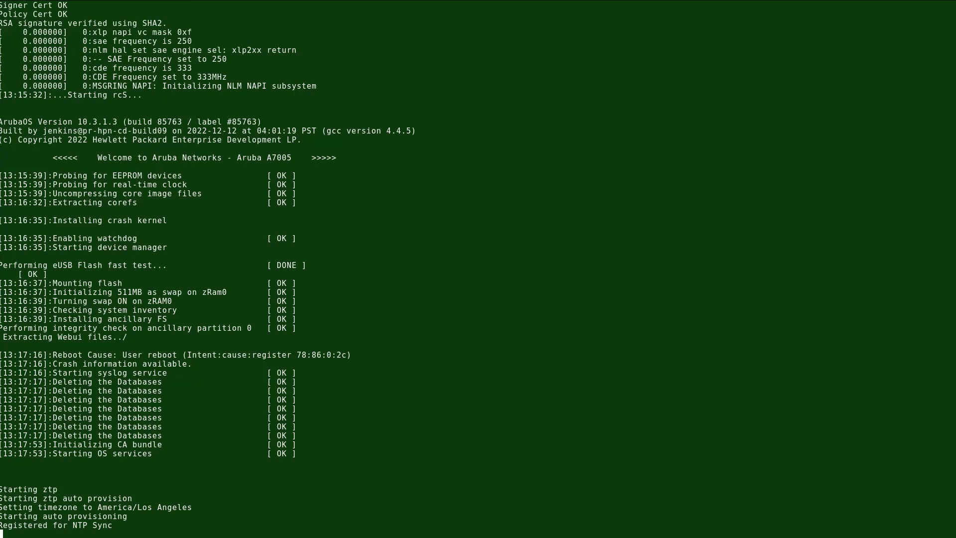
drag(63, 492, 51, 491)
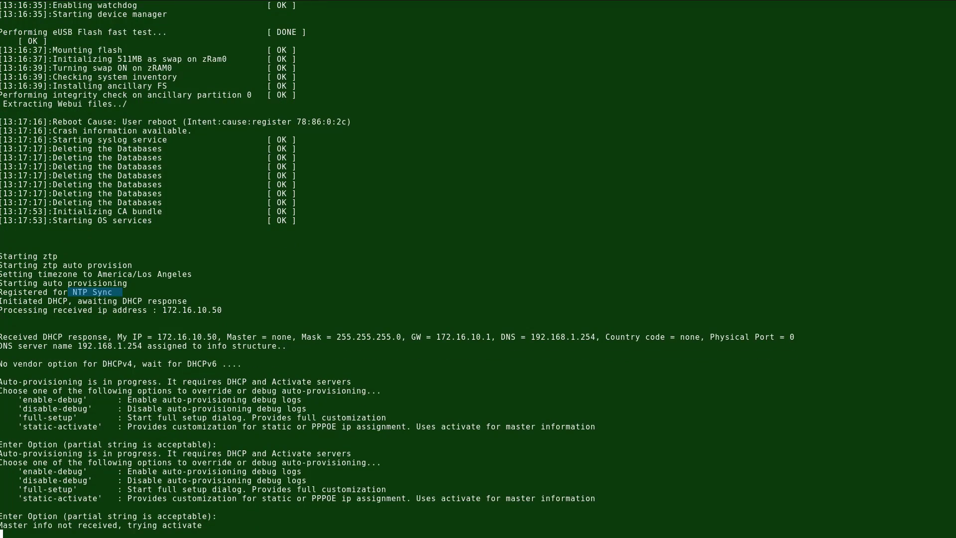
Highlight the missing-master, Activate-discovered master and gigabitethernet 0/0/0 uplink lines in the console.
drag(214, 528, 15, 523)
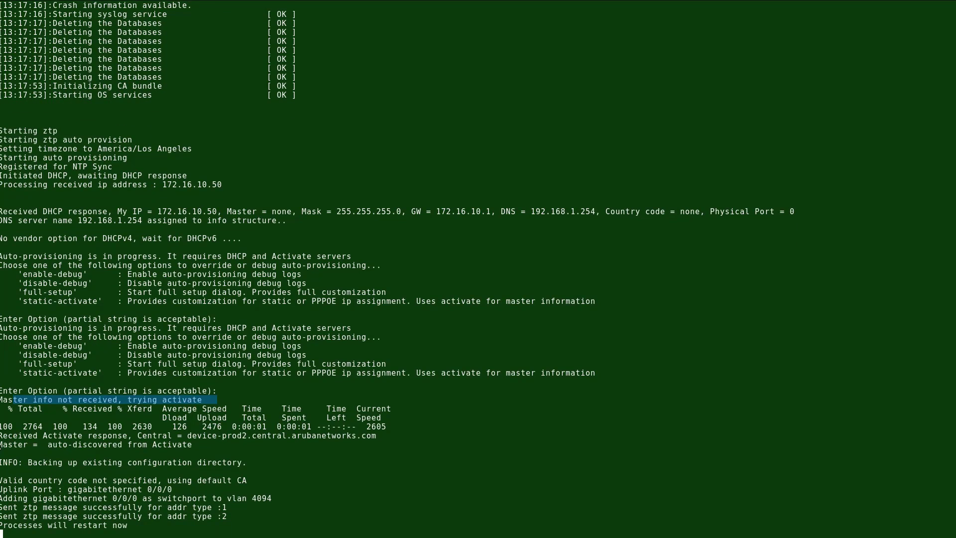
drag(1, 444, 201, 445)
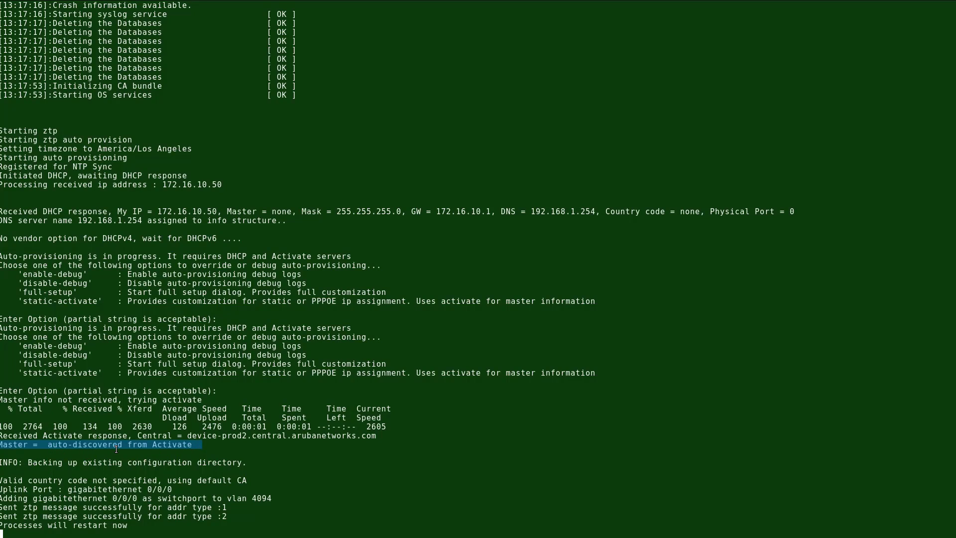
drag(183, 489, 0, 489)
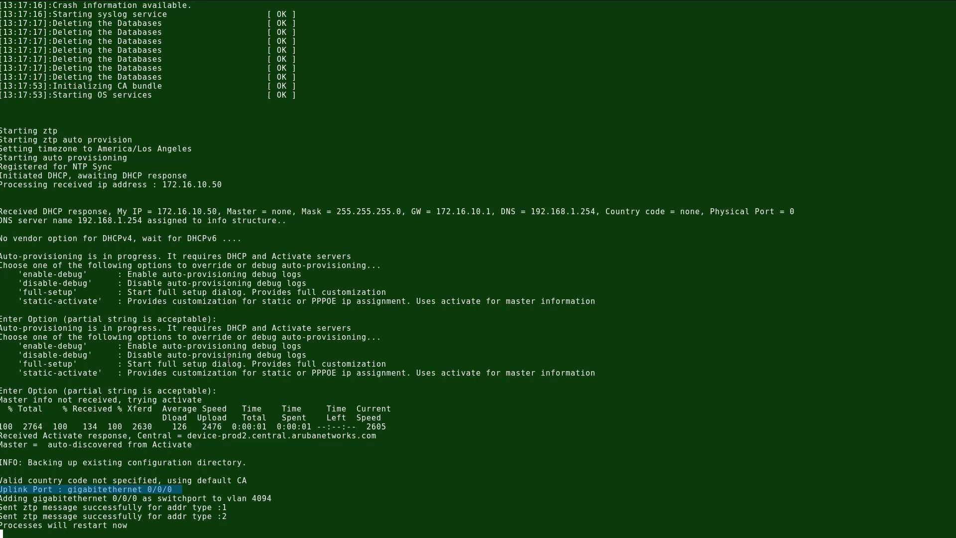
Highlight the DHCP response: gateway IP, no master, 255.255.255.0 mask, gateway and DNS values.
drag(10, 212, 218, 211)
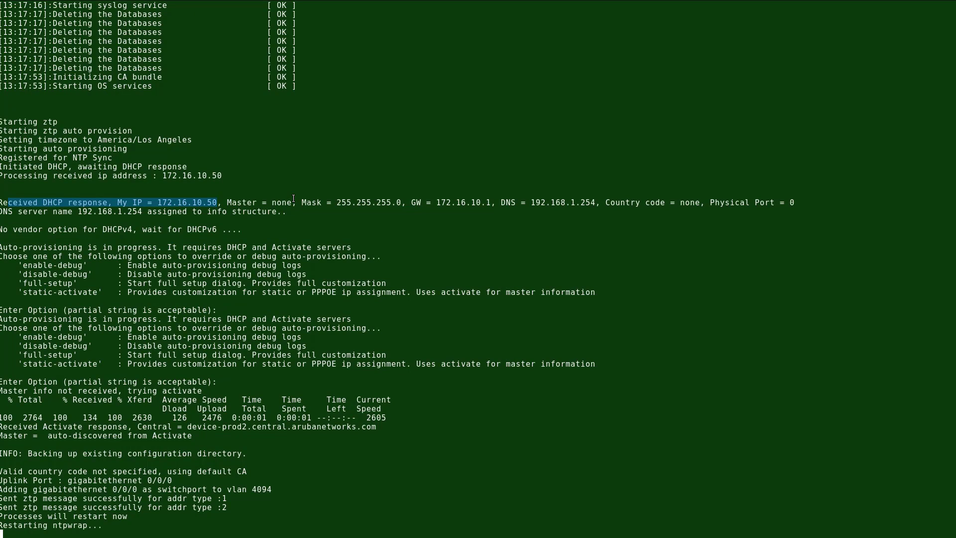
drag(296, 201, 223, 202)
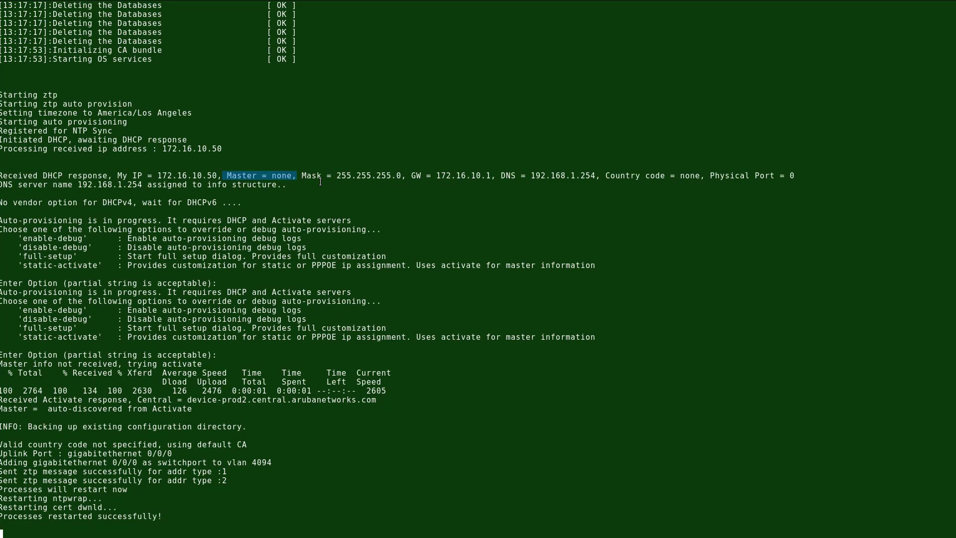
drag(416, 176, 312, 172)
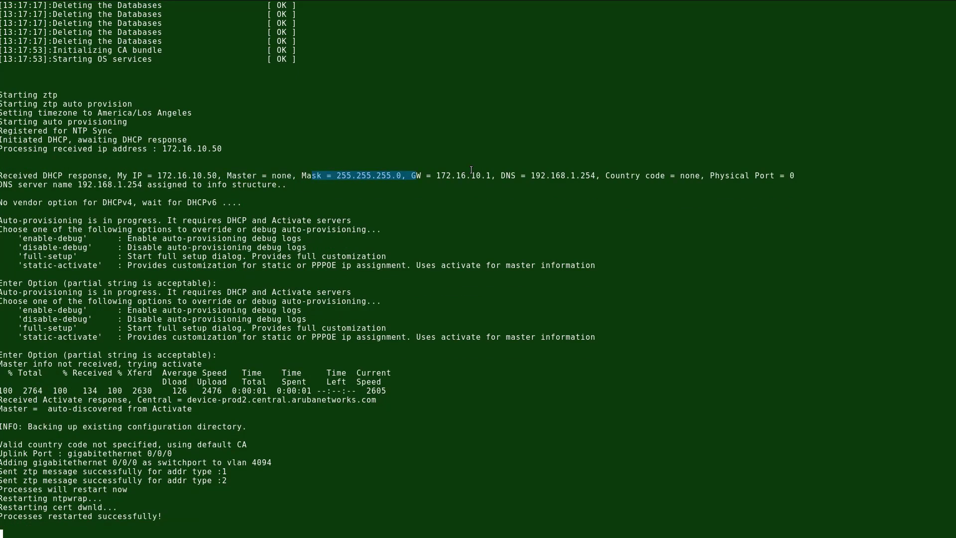
drag(607, 173, 452, 168)
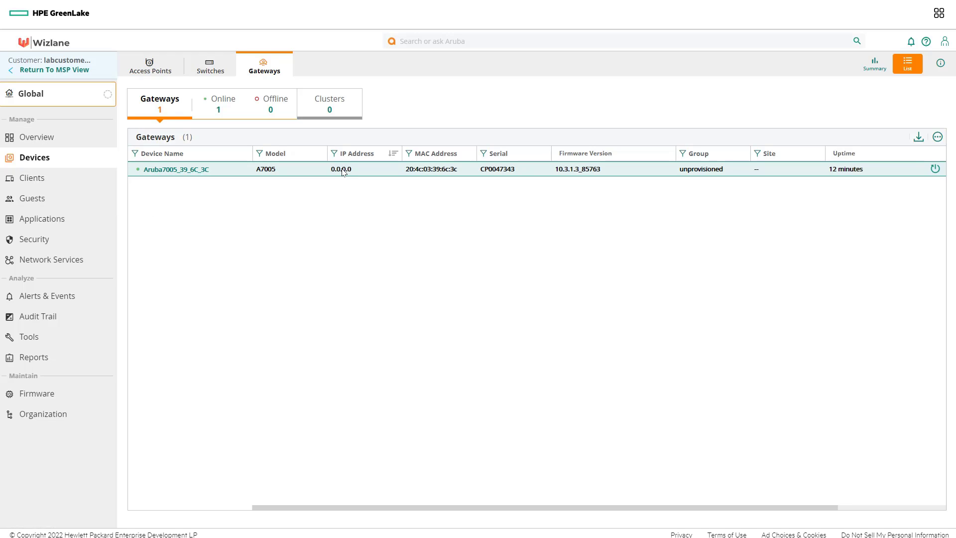
Open Organization groups and expand Unprovisioned devices to reveal the Aruba7005_39_6C_3C gateway.
click(42, 419)
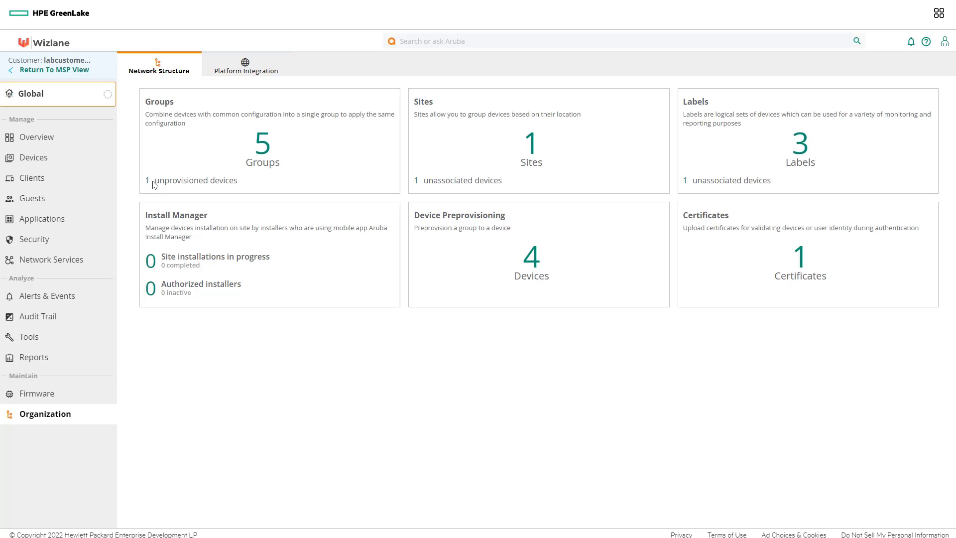
click(148, 184)
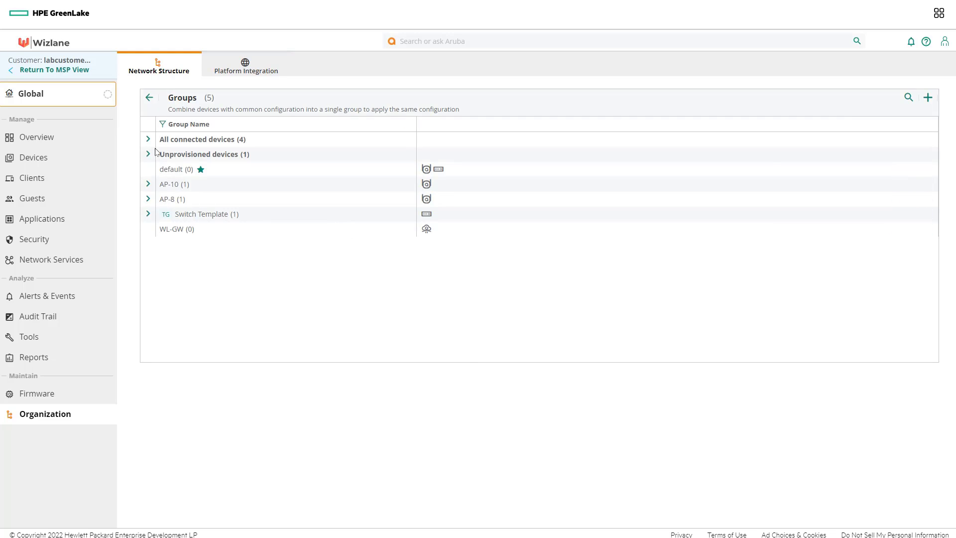
click(148, 154)
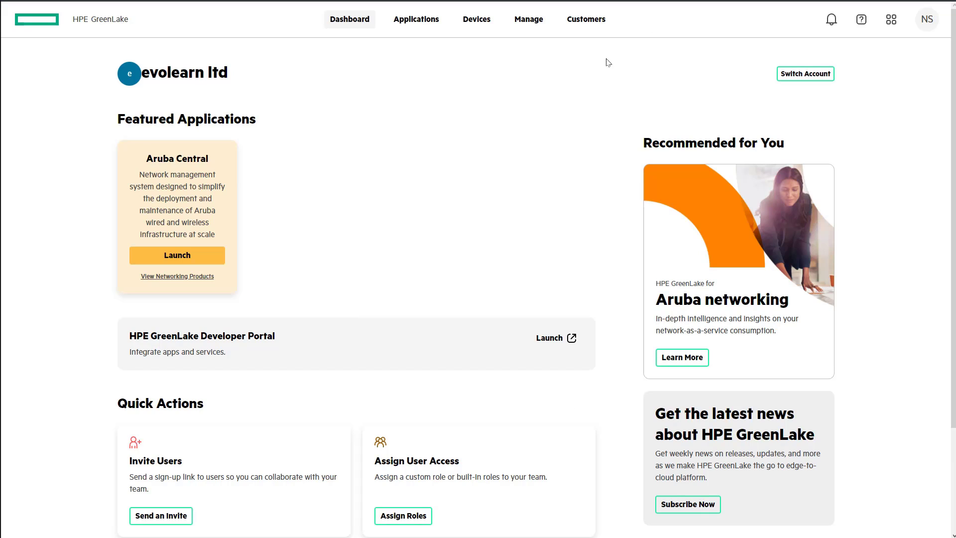
Filter the device inventory to the lab customer account and check the gateway's assigned account.
click(476, 26)
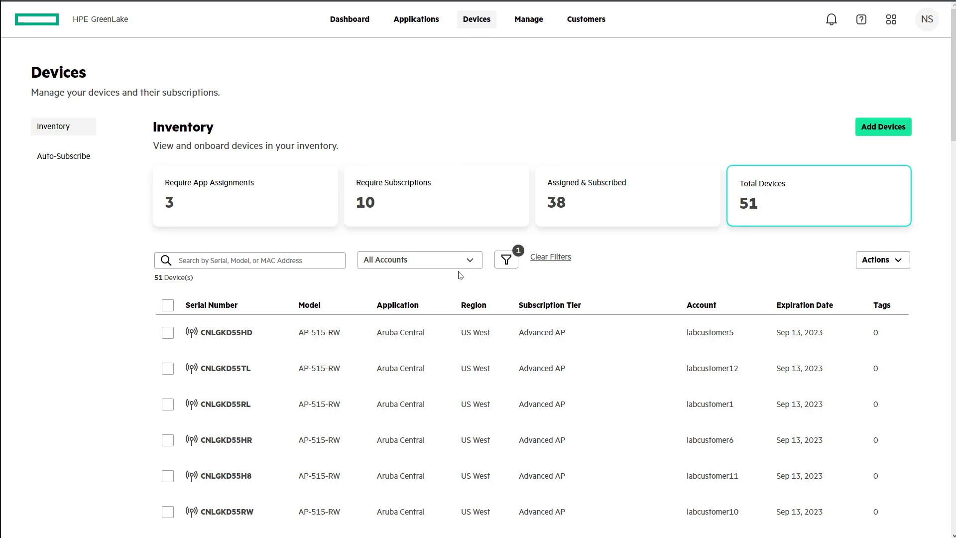
click(470, 261)
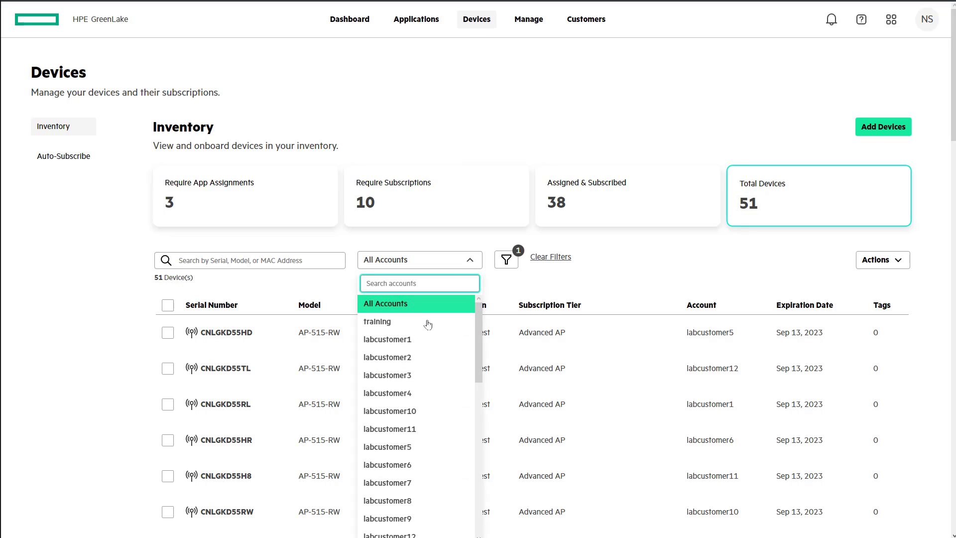
click(406, 344)
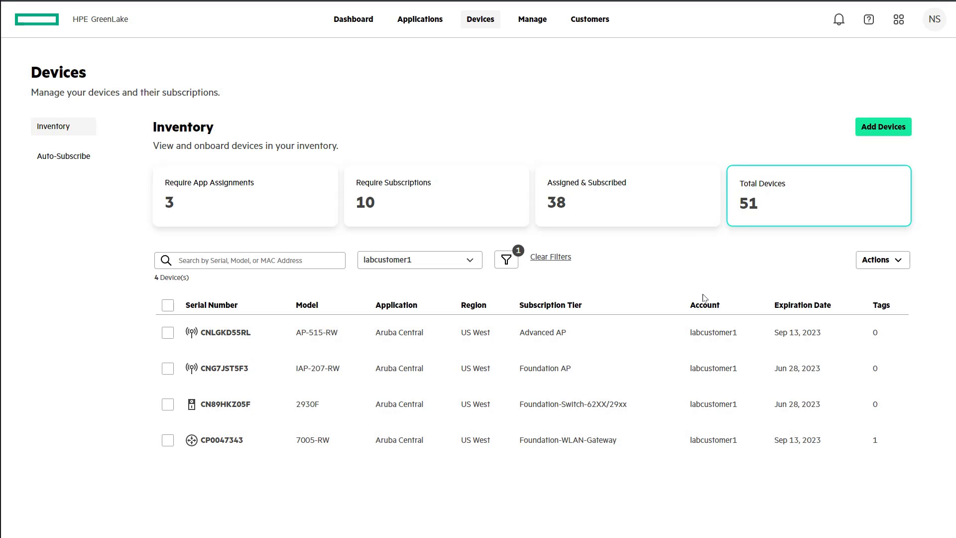
double_click(692, 307)
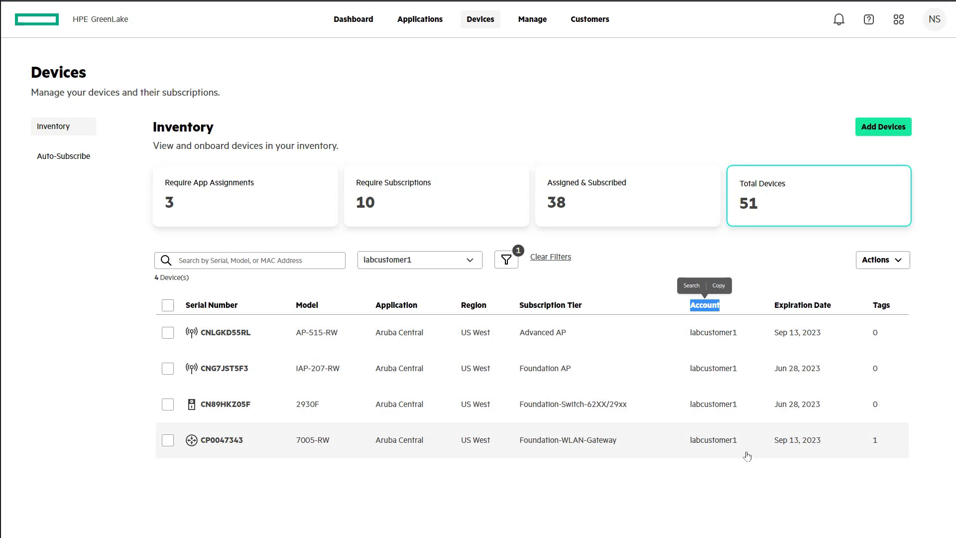
drag(734, 450, 685, 454)
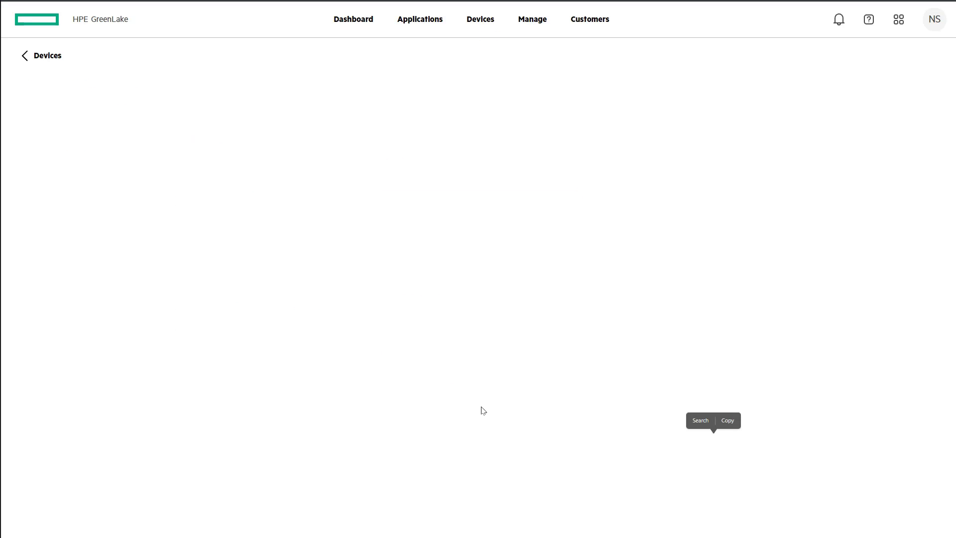
Re-filter to the lab customer account and inspect the 7005-RW gateway's row and device page.
click(22, 56)
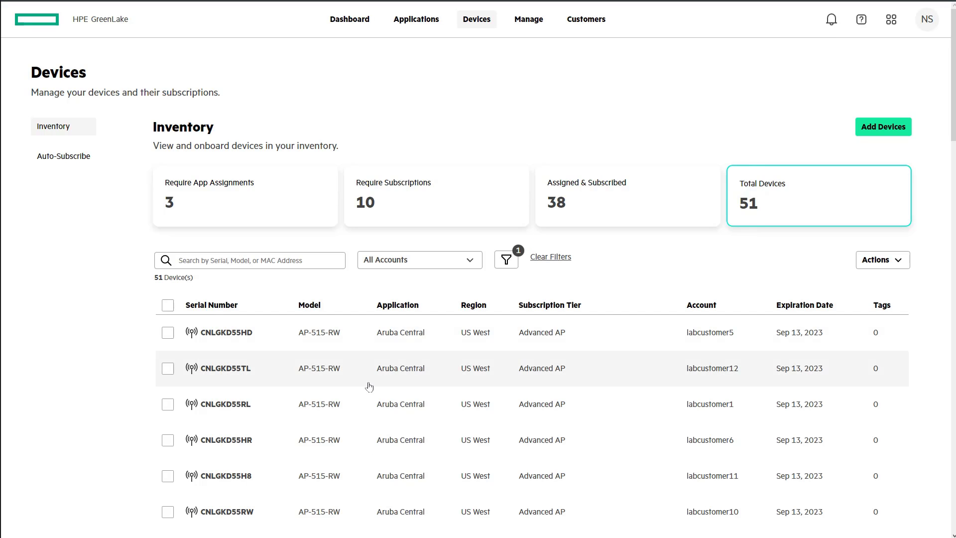
click(384, 263)
click(394, 346)
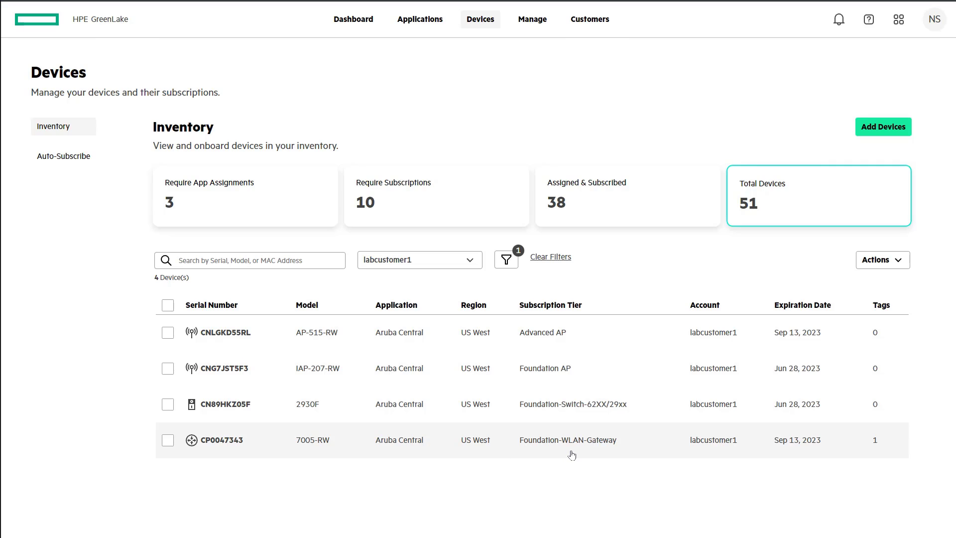
double_click(315, 449)
drag(315, 448, 315, 449)
click(23, 58)
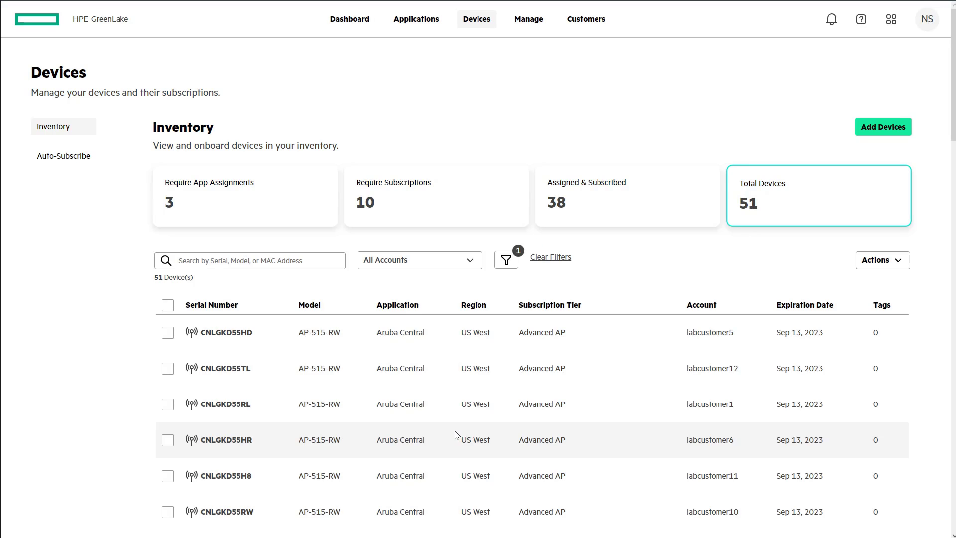
click(400, 259)
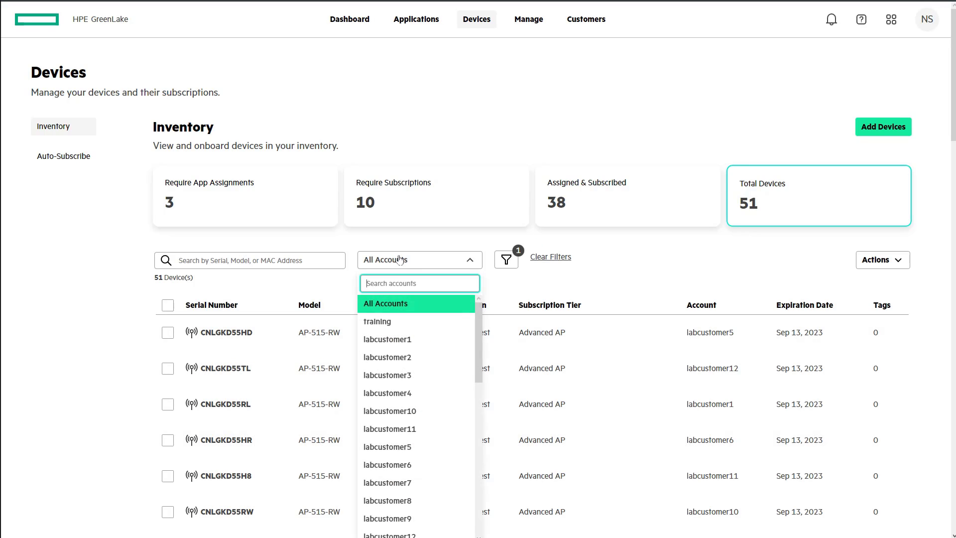
click(402, 341)
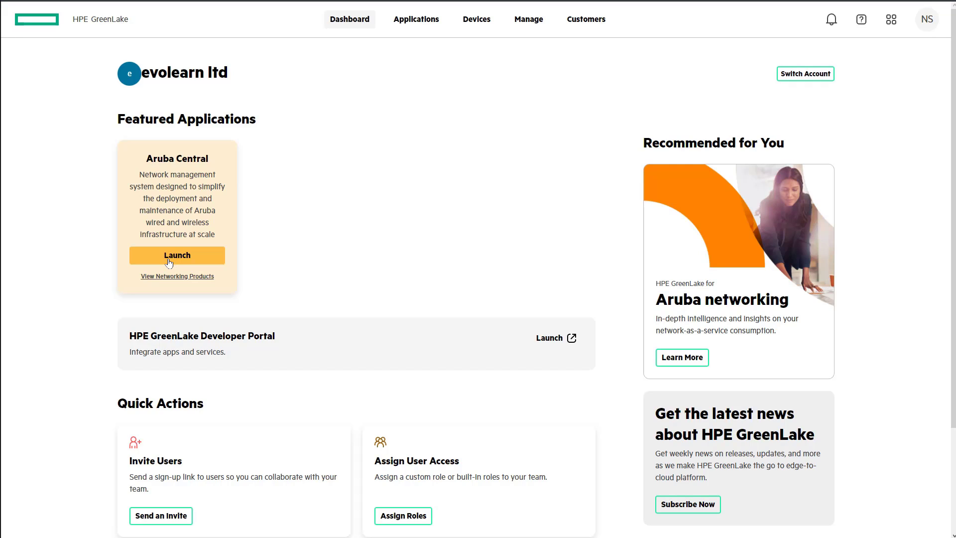
Launch Aruba Central and open the lab customer's workspace from the MSP customer table.
click(168, 261)
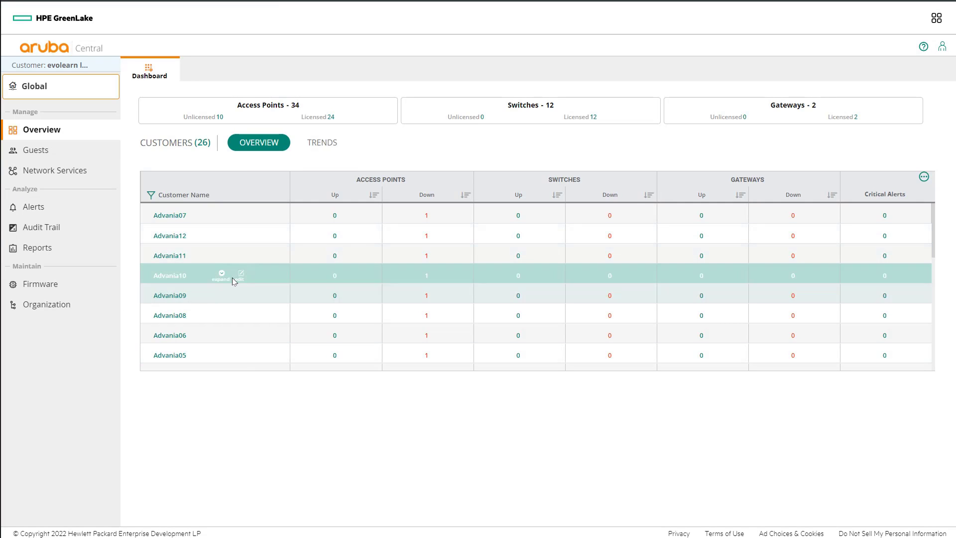
scroll(230, 277, down, 2)
scroll(229, 277, down, 3)
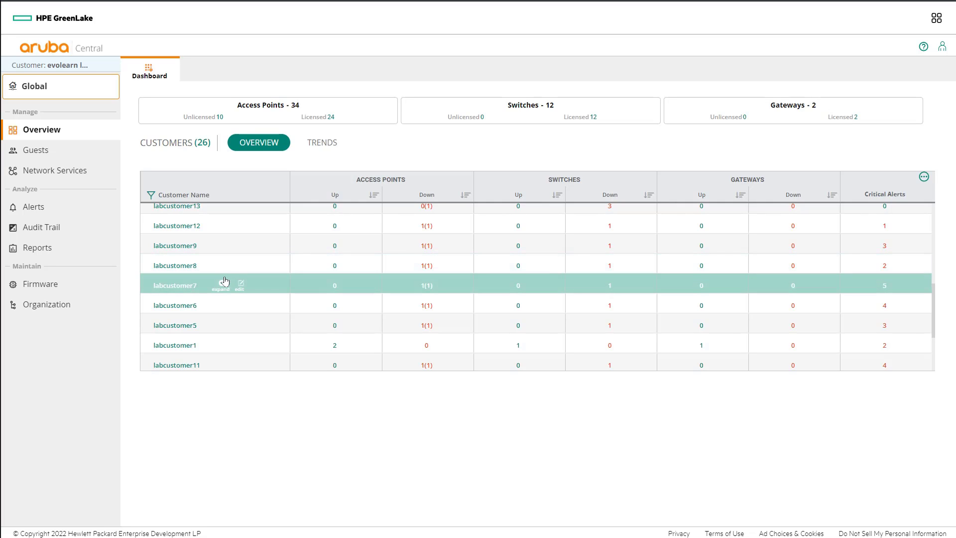
scroll(224, 279, down, 1)
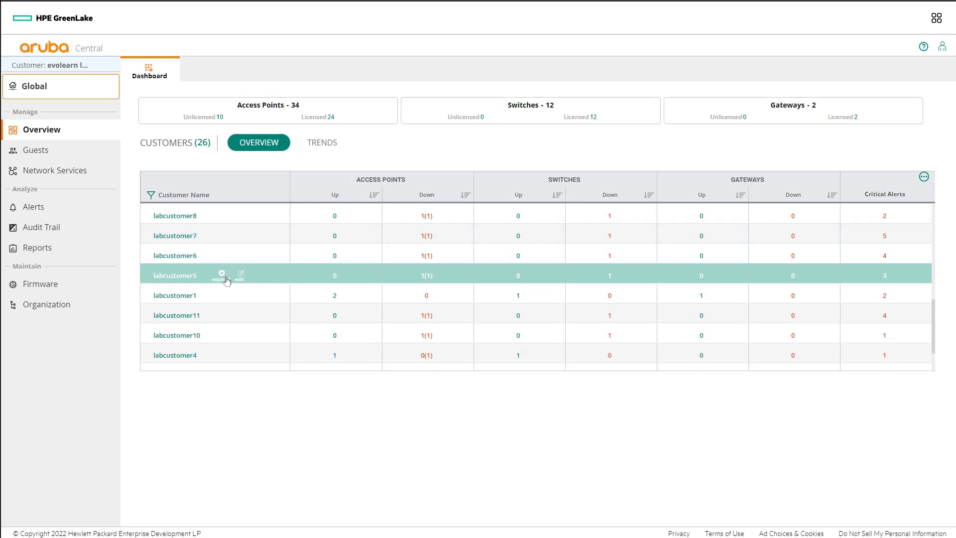
click(193, 297)
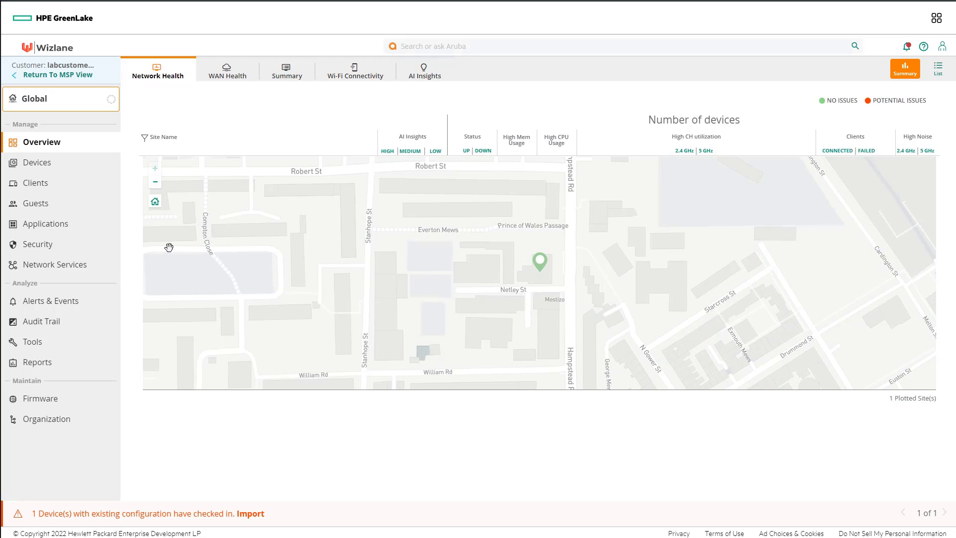
Review the customer's access points, switches and gateways, noting the gateway's firmware version.
click(45, 165)
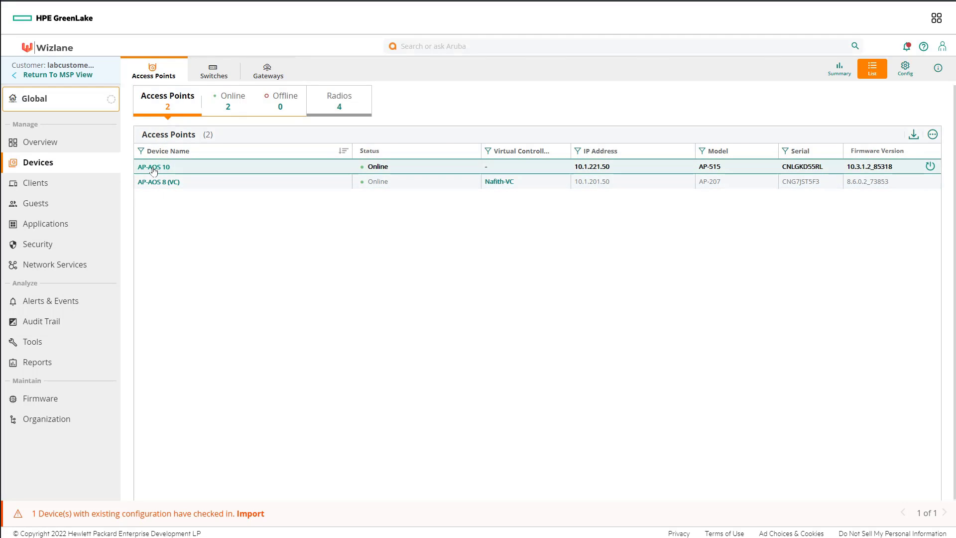
click(206, 82)
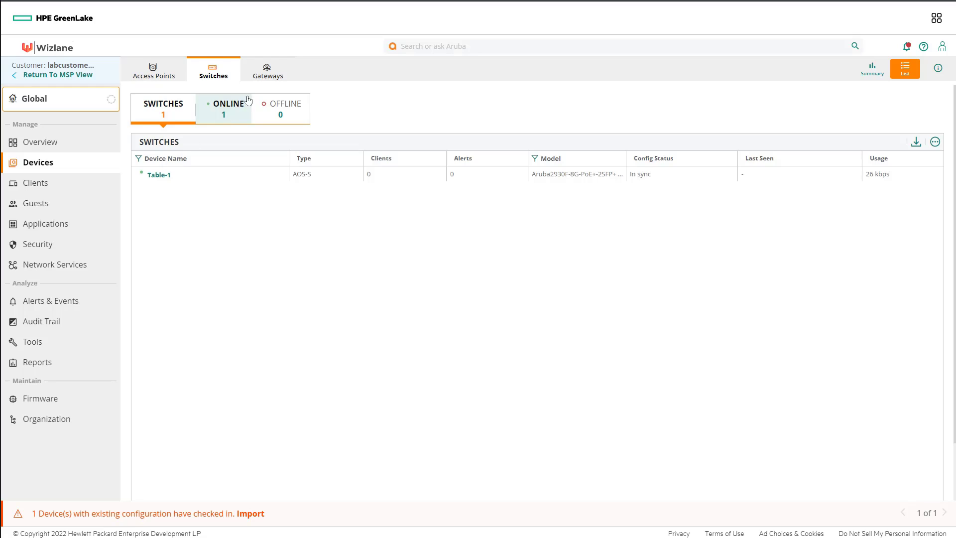
click(268, 74)
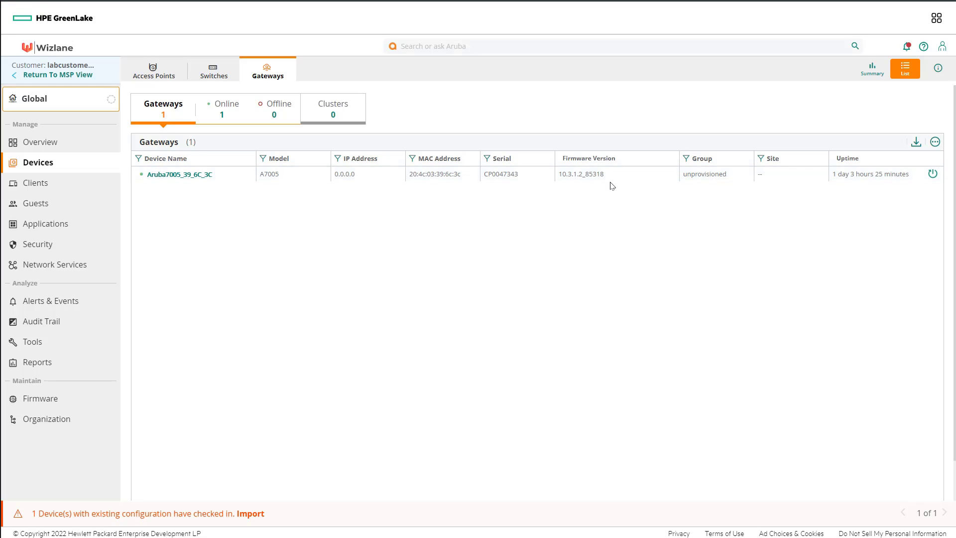
drag(604, 178, 568, 178)
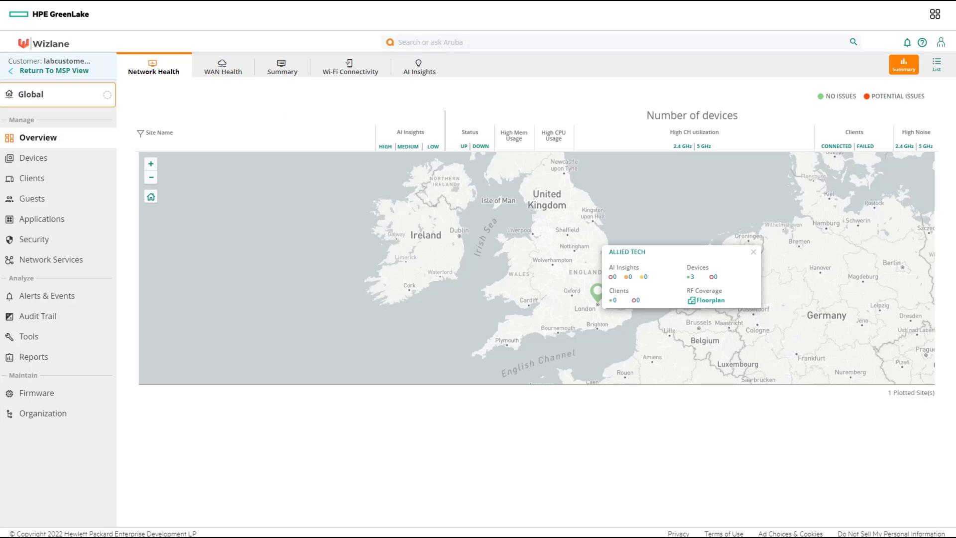
Open the Groups card under Organization's Network Structure to list AP-10, AP-8, WL-GW and others.
click(48, 418)
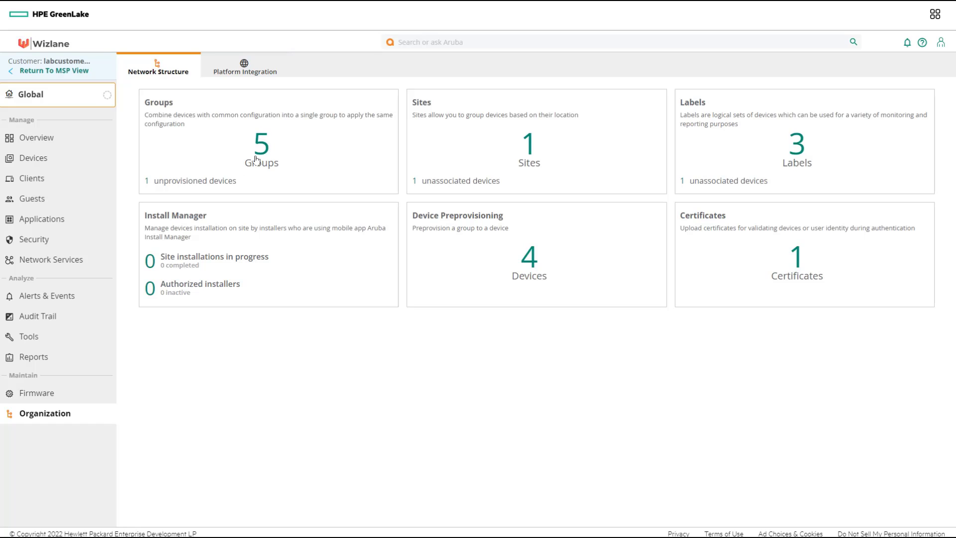
click(147, 188)
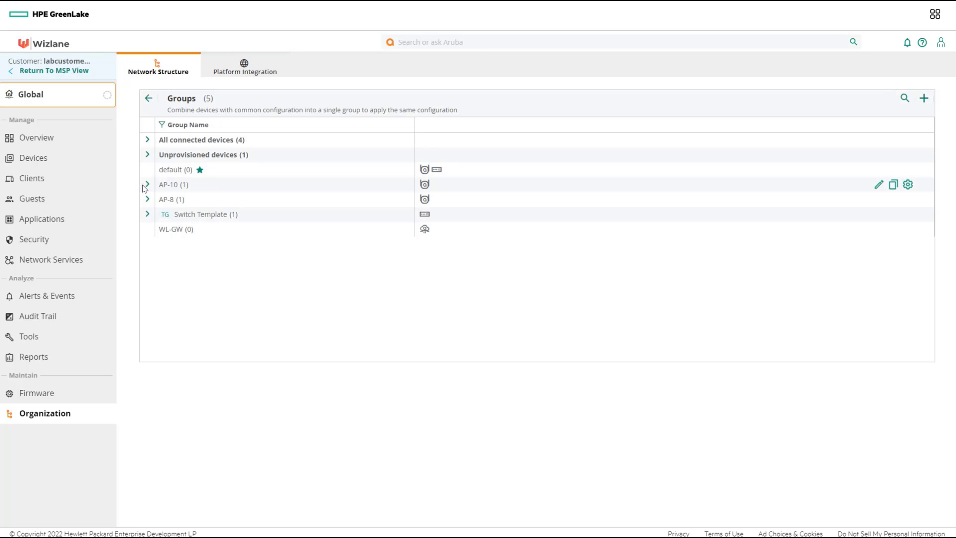
Add a gateway group named GW-Group using ArubaOS 10 with the Mobility role.
click(924, 100)
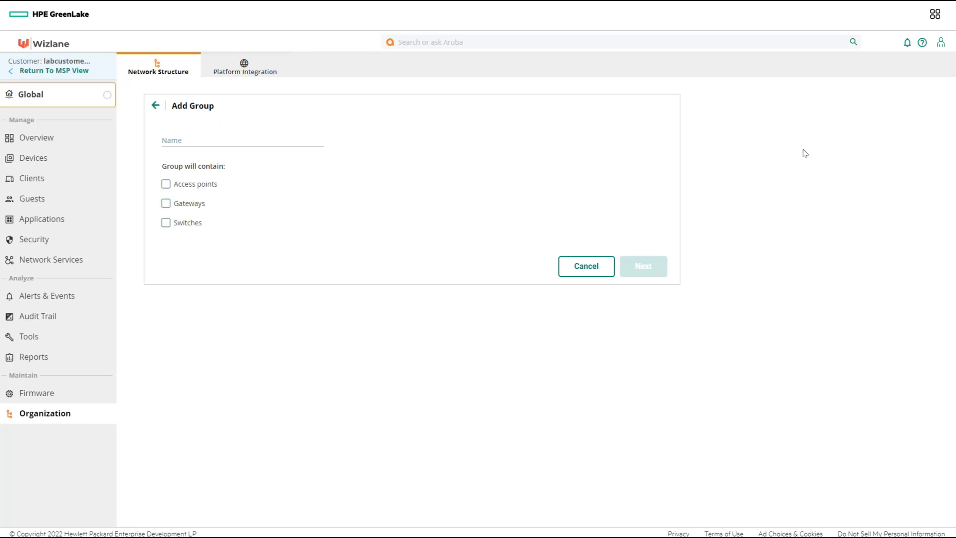
click(256, 138)
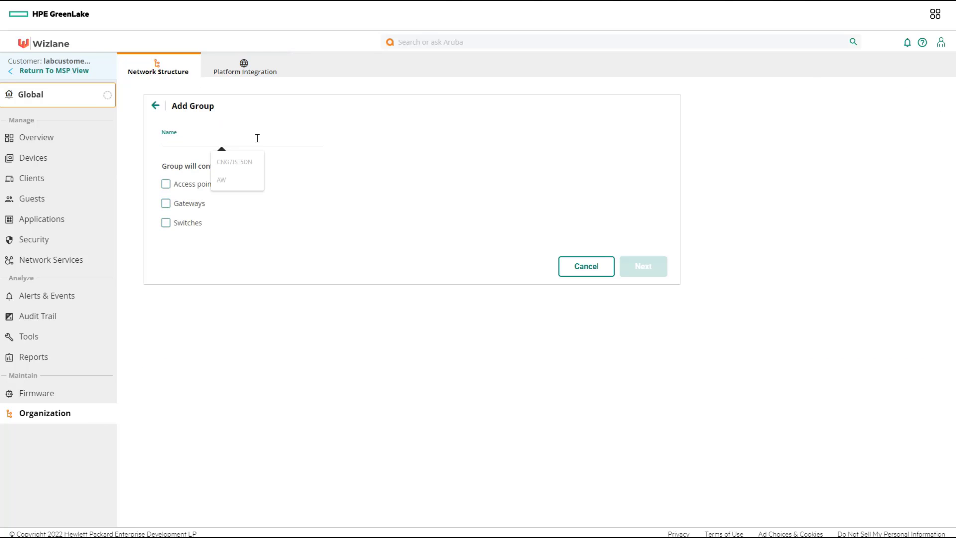
text(GW-Gr)
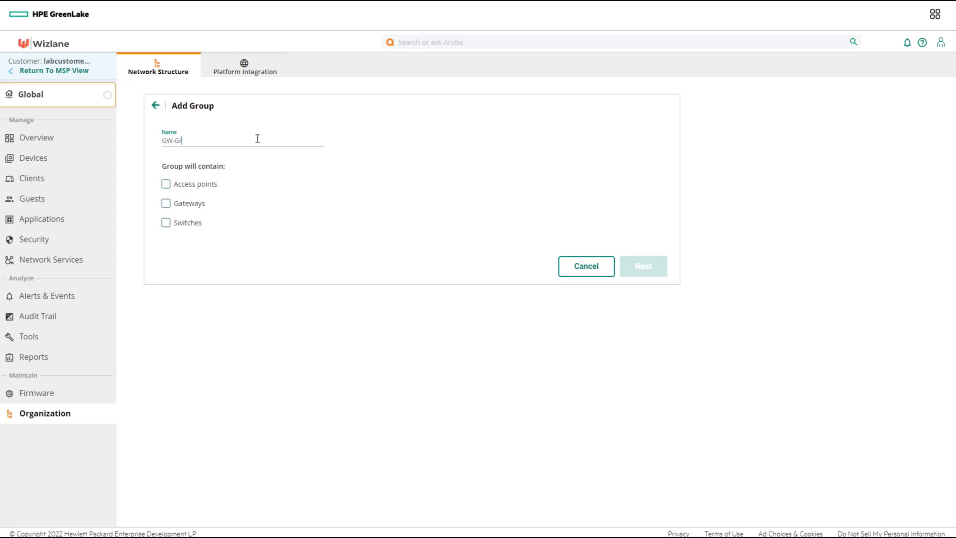
text(oup)
click(187, 208)
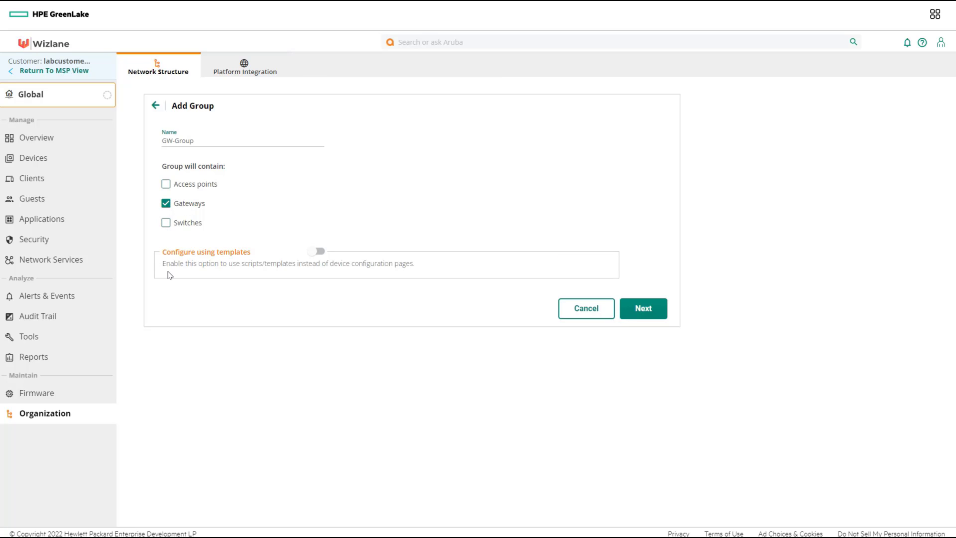
click(655, 308)
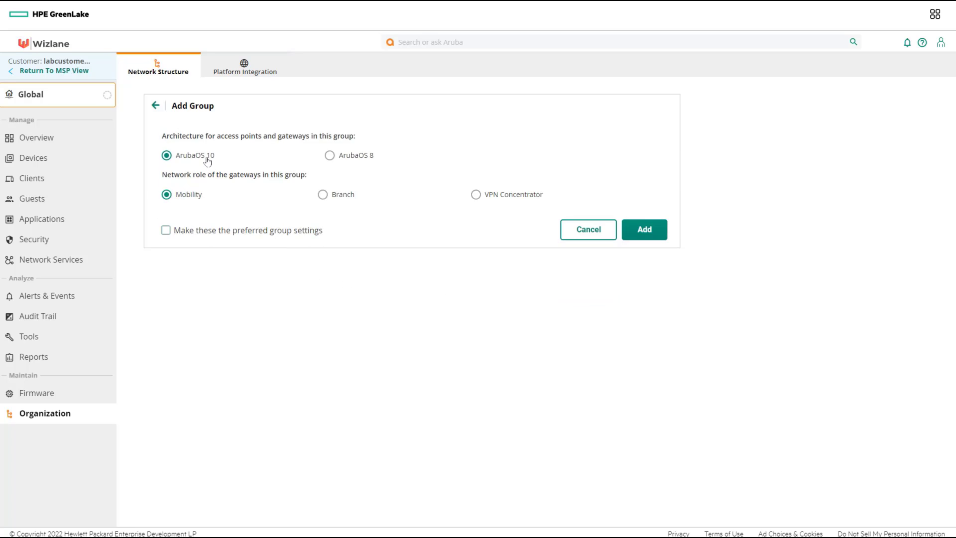
mouse_move(207, 160)
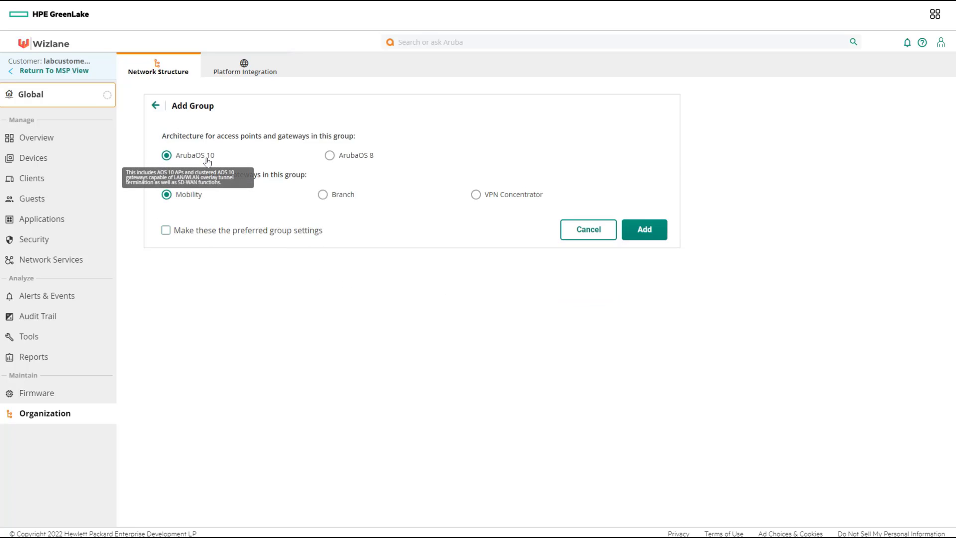
mouse_move(183, 203)
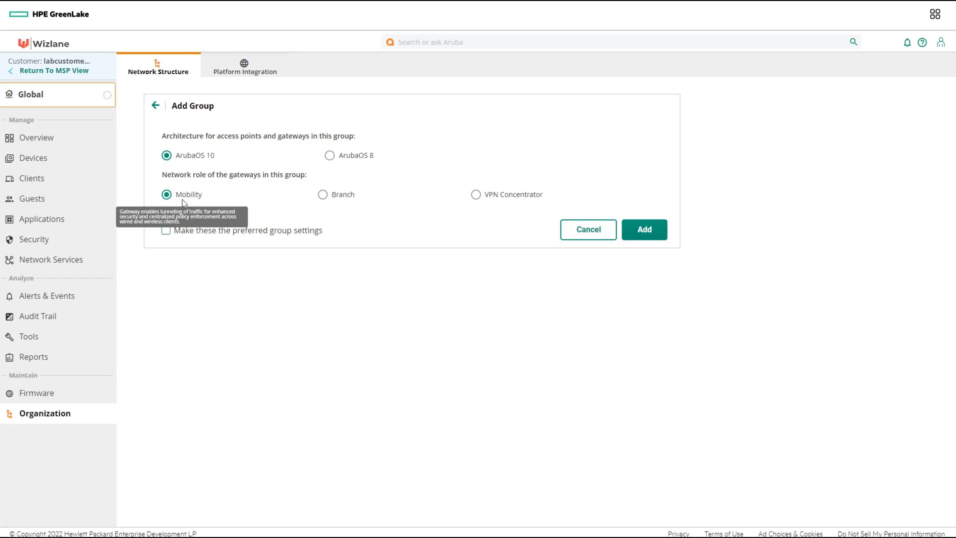
click(645, 231)
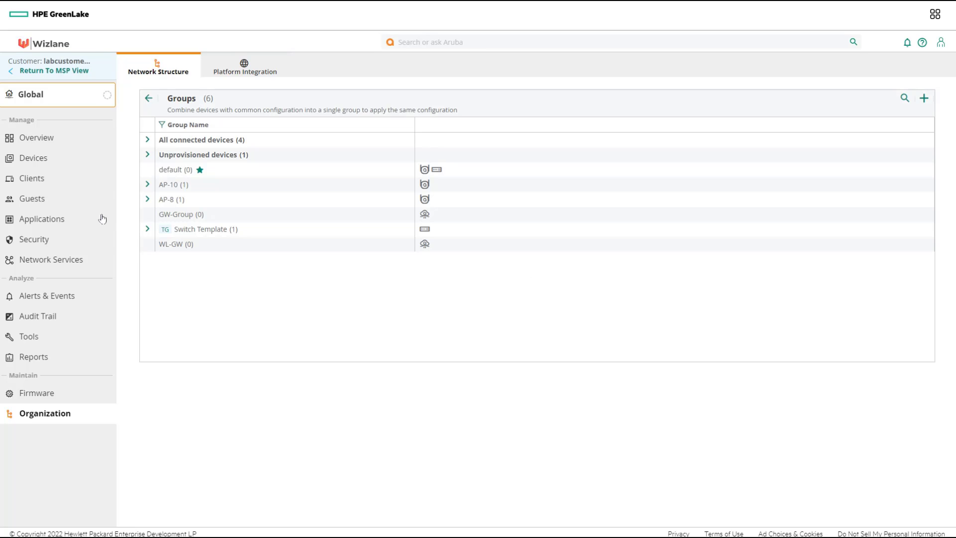
click(148, 155)
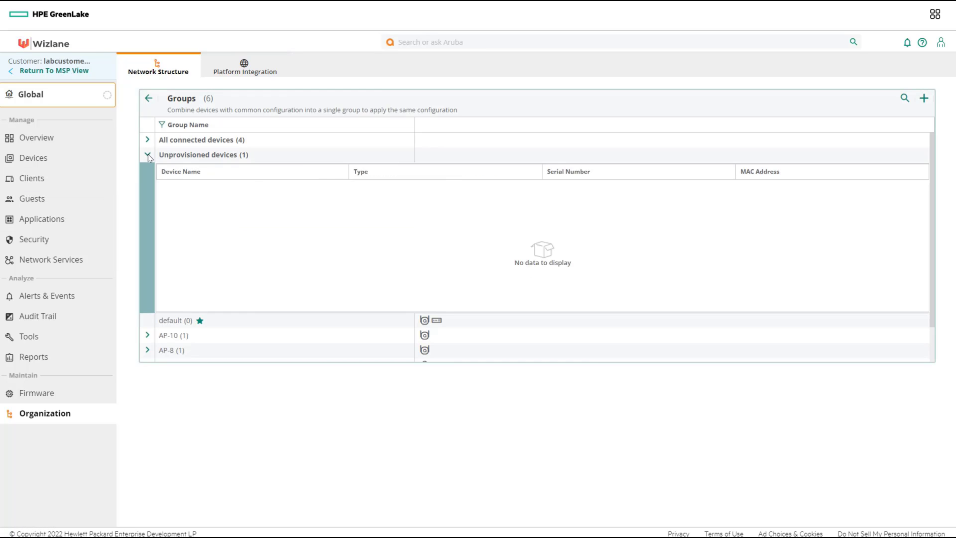
Move the unprovisioned Aruba7005_39_6C_3C gateway into GW-Group and acknowledge the warning.
click(277, 193)
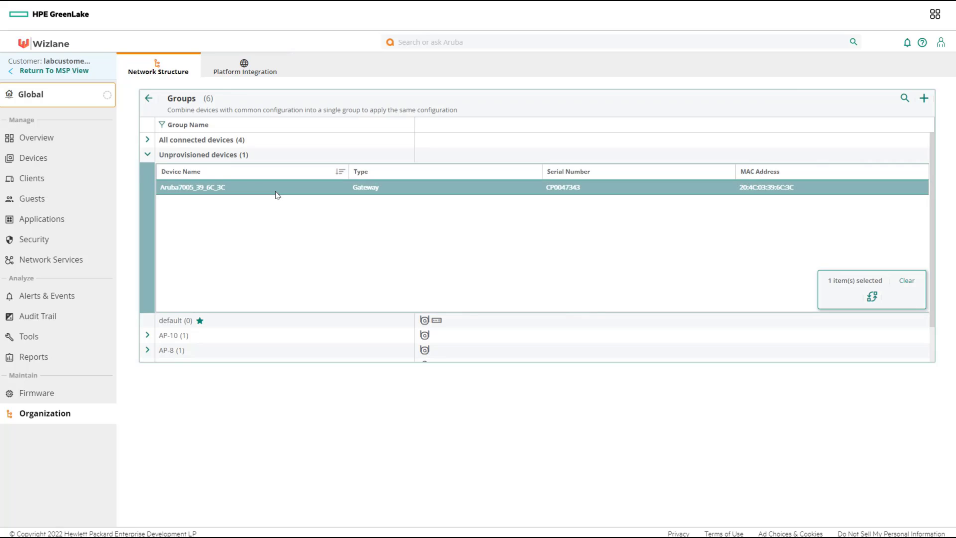
click(871, 299)
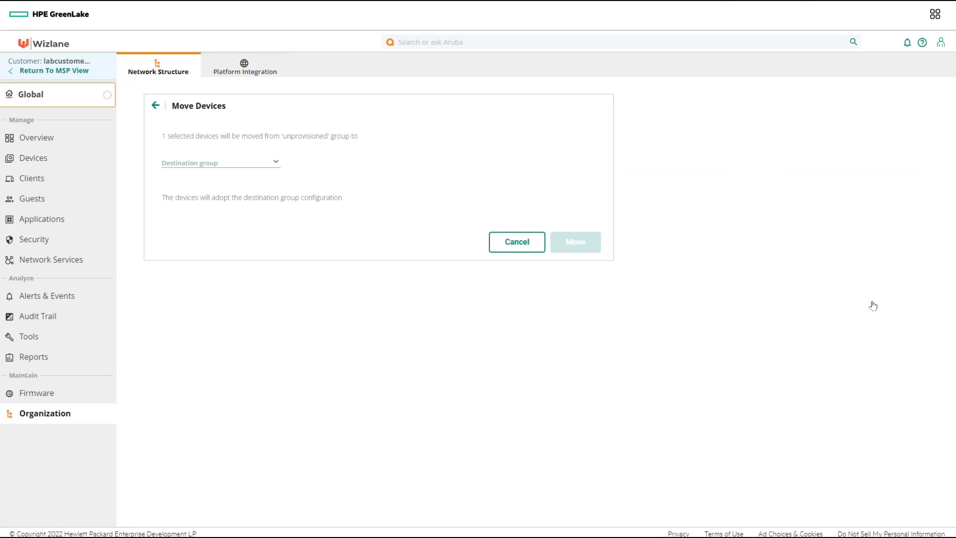
click(246, 162)
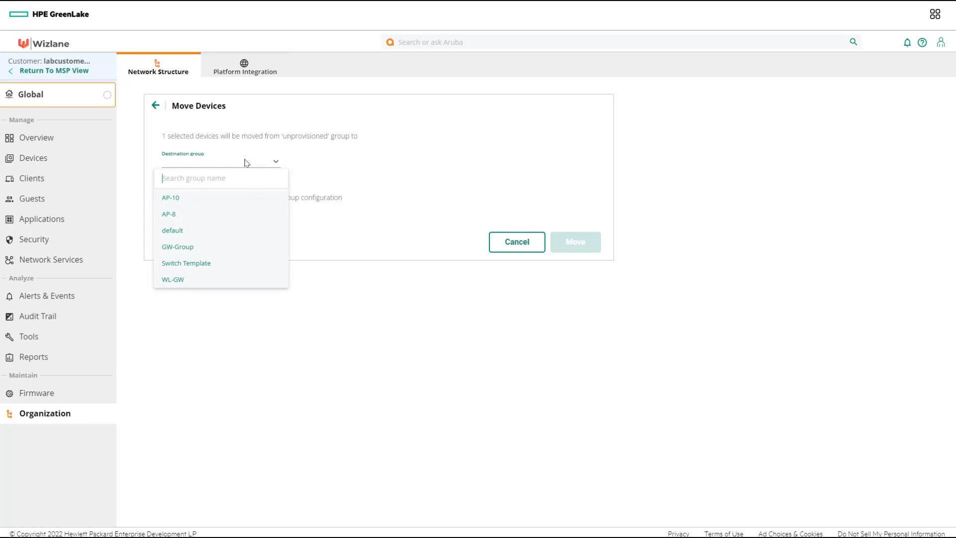
click(195, 250)
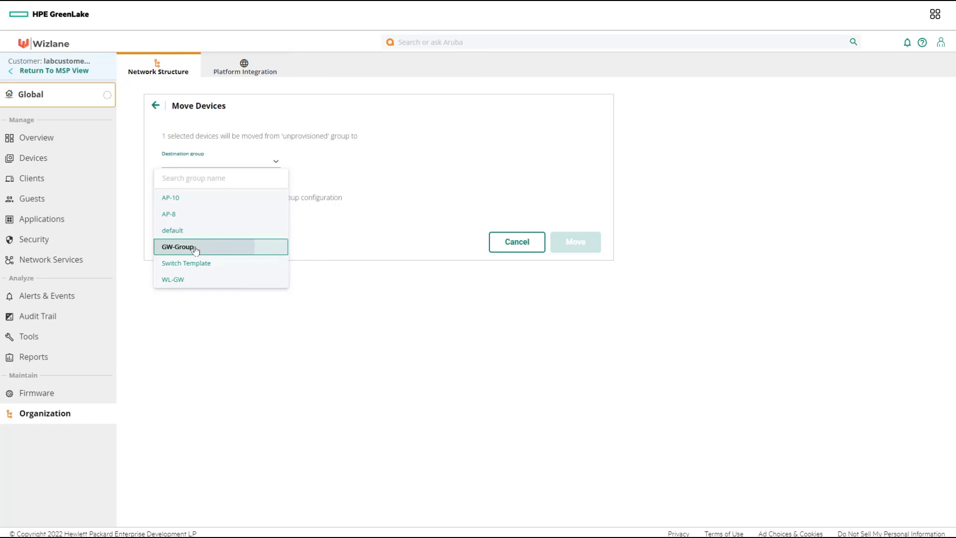
click(577, 304)
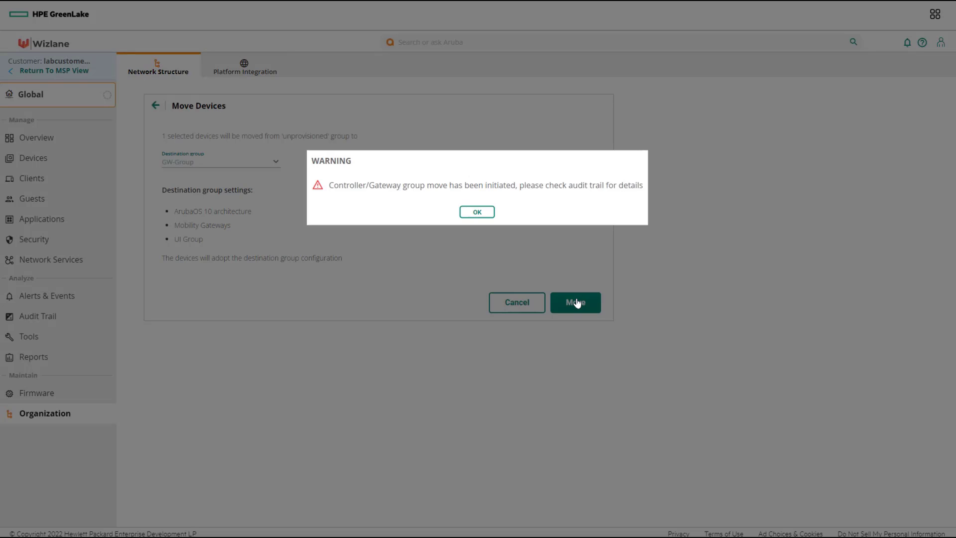
click(481, 213)
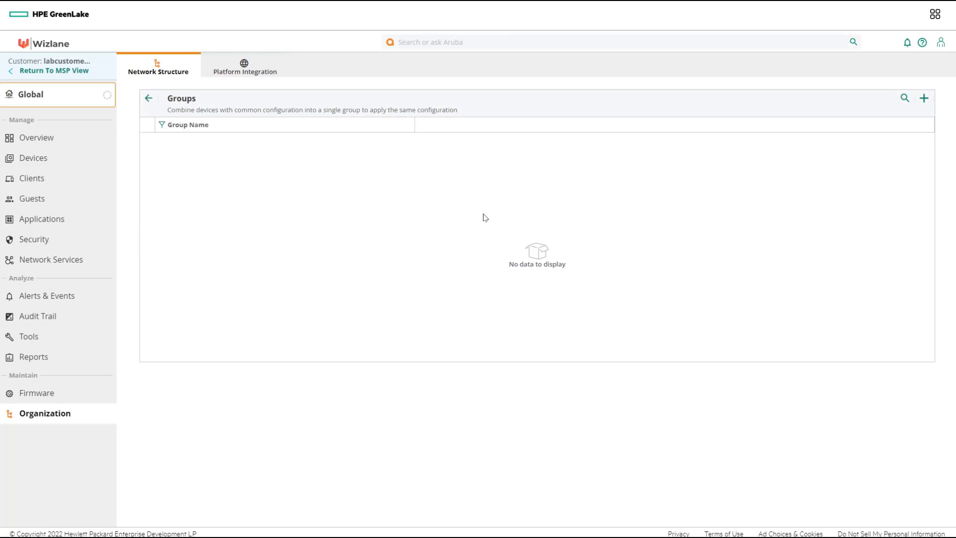
Scope the view to GW-Group and open its Devices list to see the A7005 gateway.
click(32, 97)
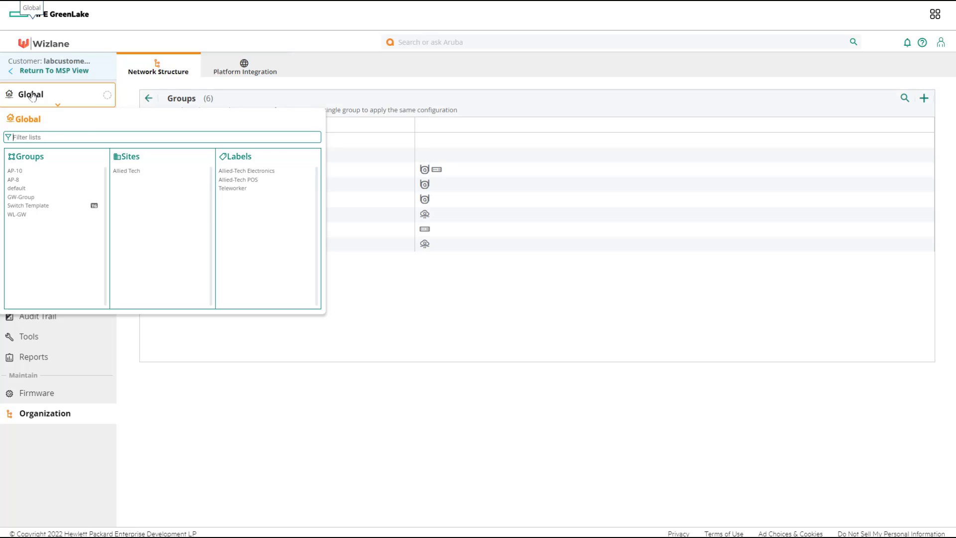
click(16, 199)
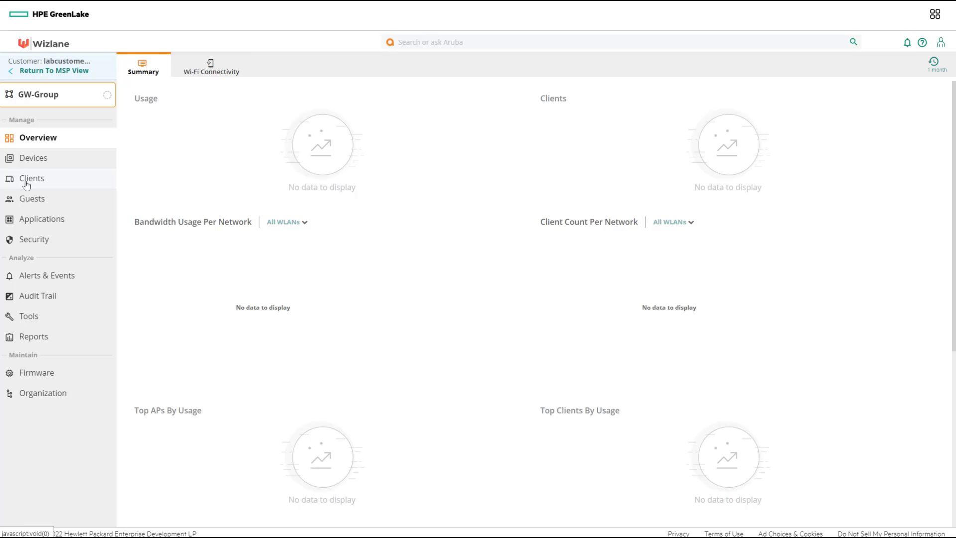
click(38, 160)
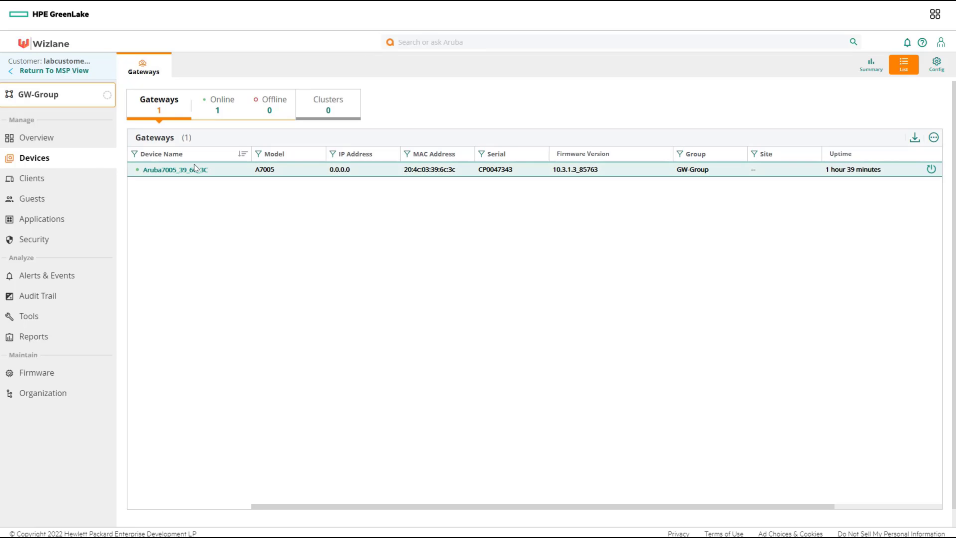
click(196, 171)
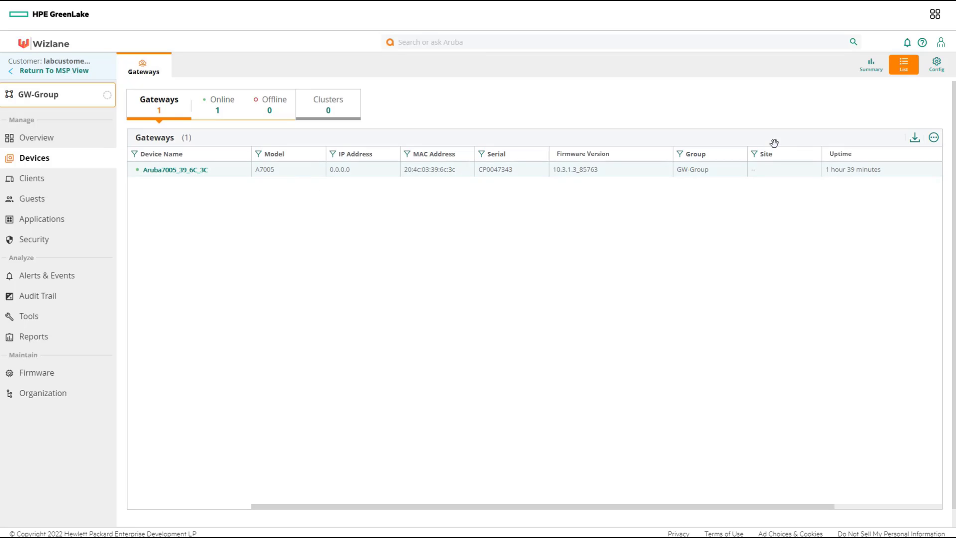
In GW-Group's guided setup, add VLAN 1001 named tunnel-user and continue to LAN ports.
click(941, 70)
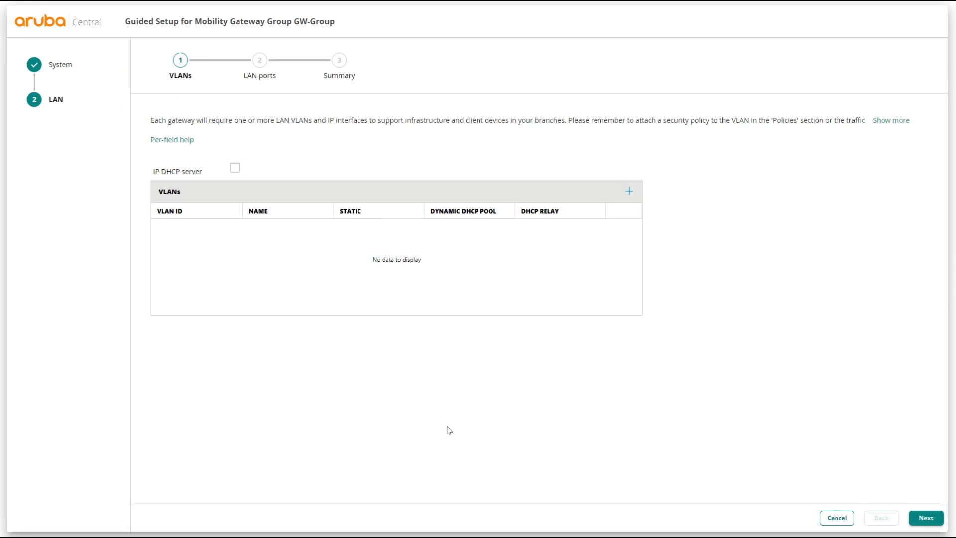
click(630, 193)
click(329, 165)
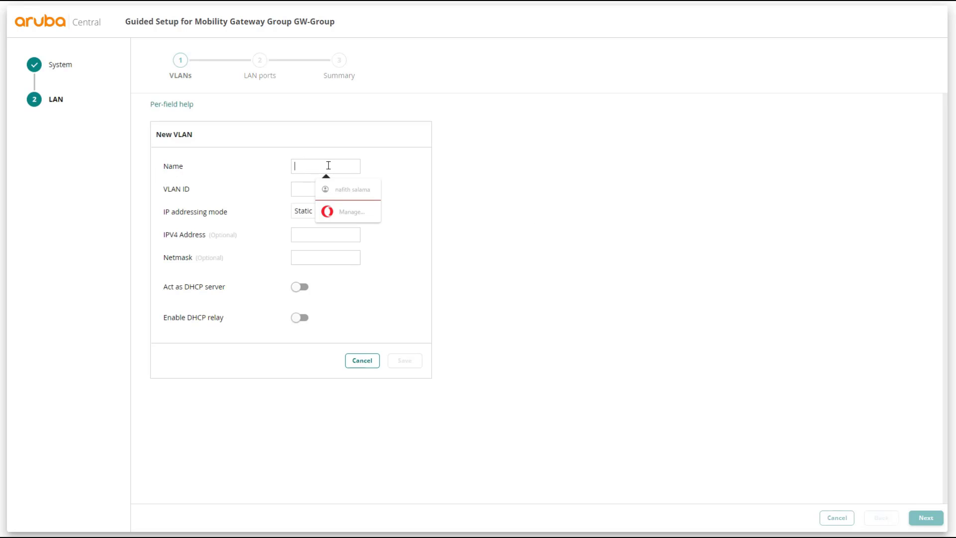
text(tunn)
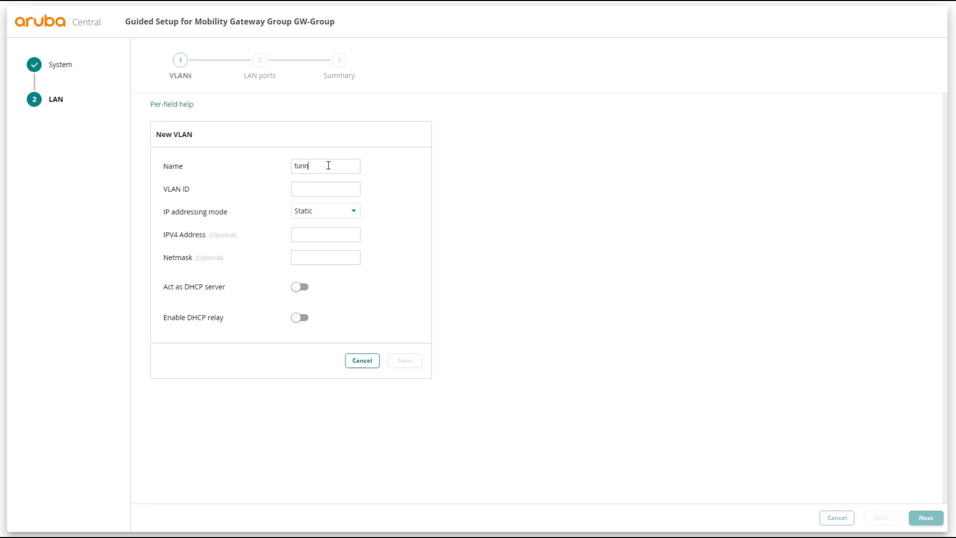
text(el-user)
key(Tab)
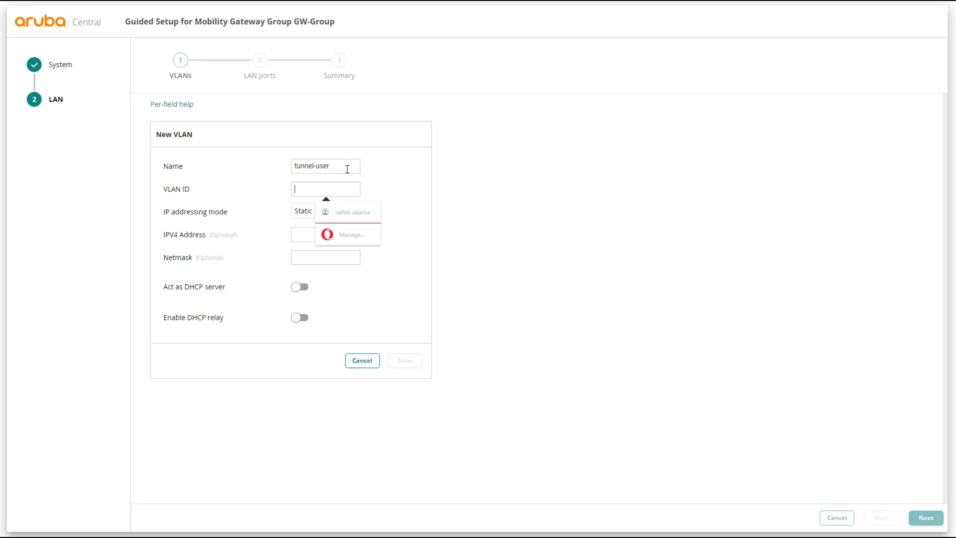
text(1001)
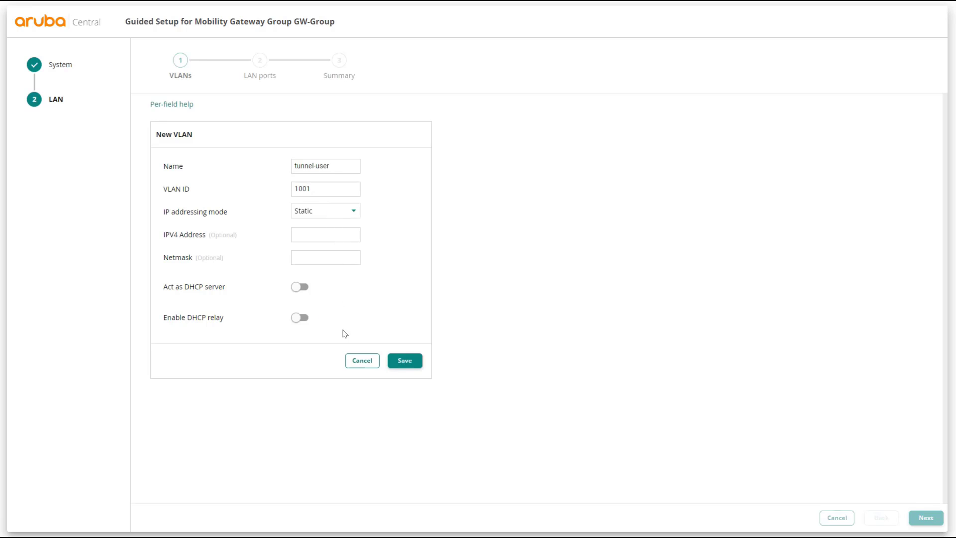
click(409, 362)
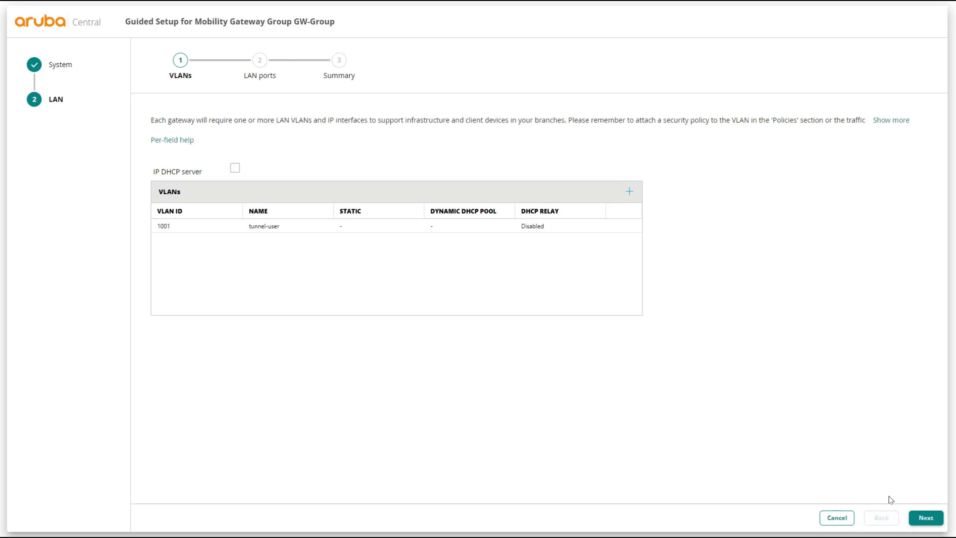
click(925, 518)
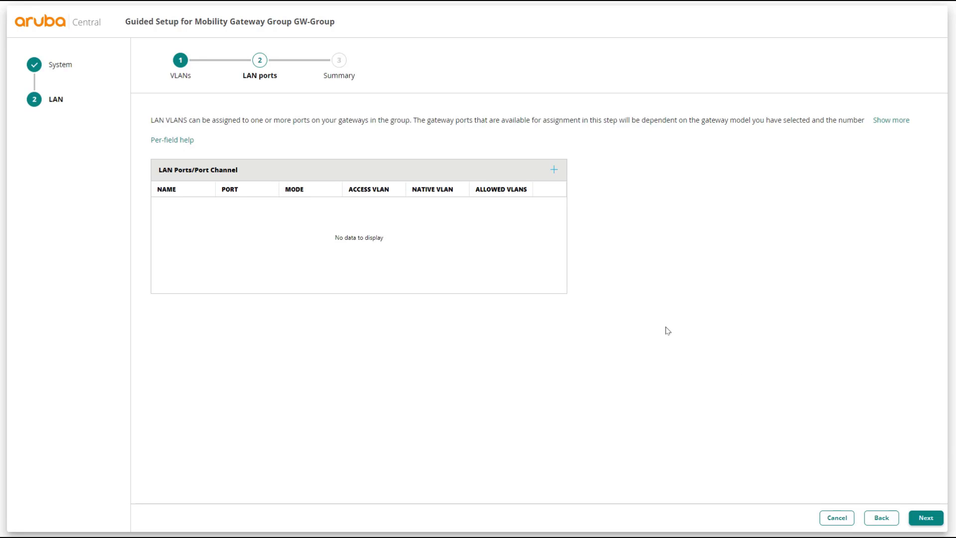
Add LAN port GE=0/0/0 as a trunk with native VLAN 1 and apply the group settings.
click(554, 170)
click(340, 166)
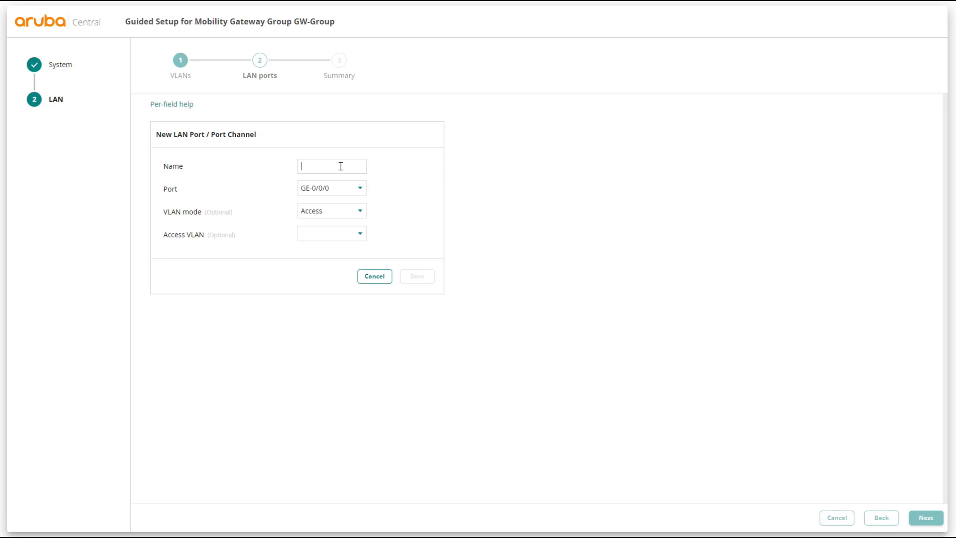
text(GE=)
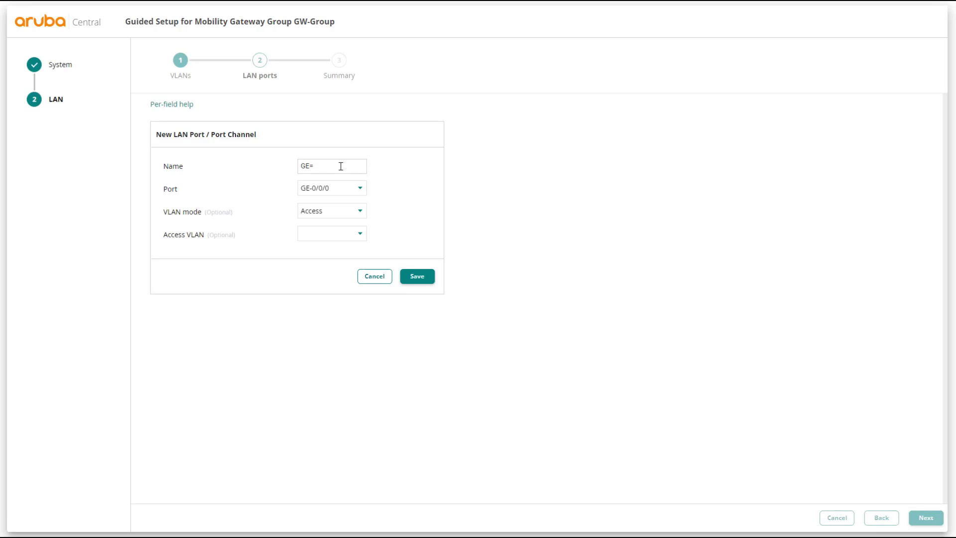
text(0/0/0)
click(343, 211)
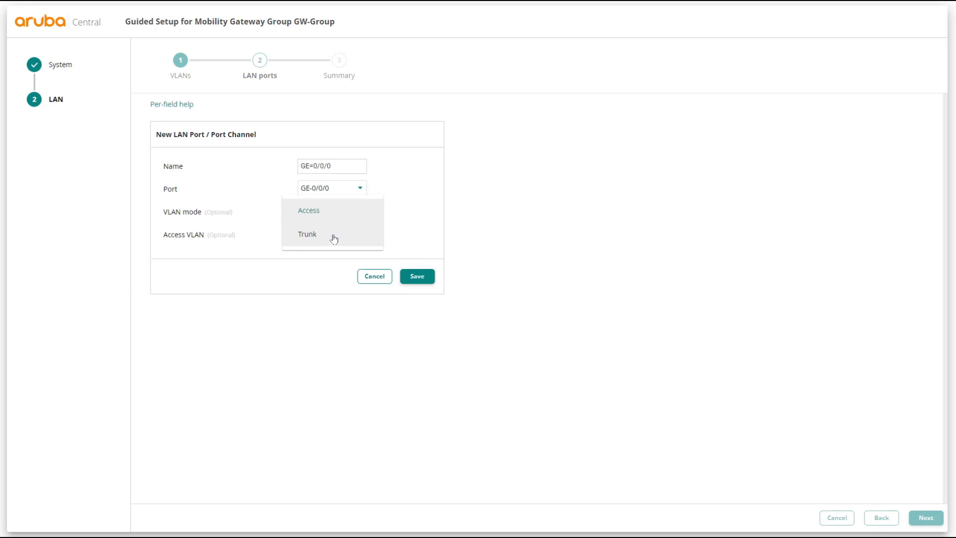
click(334, 239)
click(334, 239)
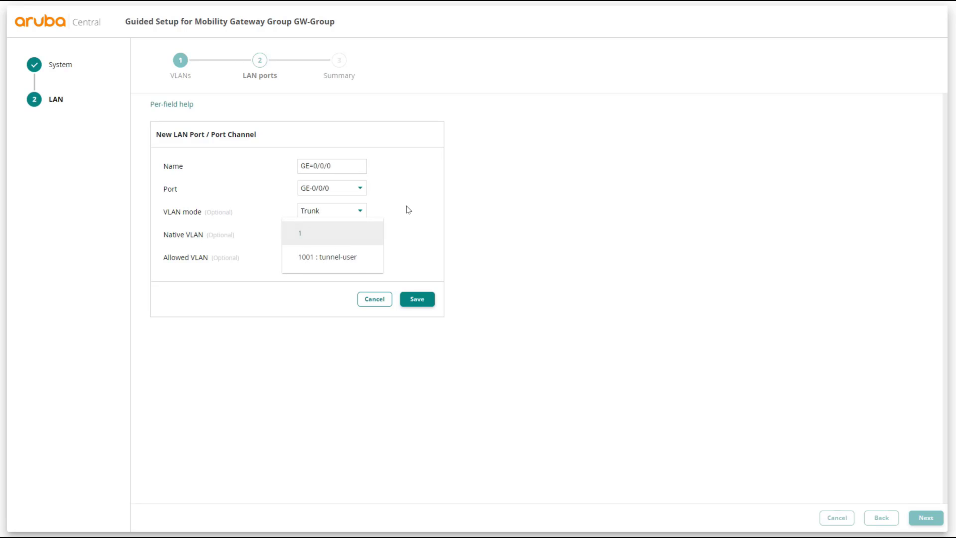
click(417, 298)
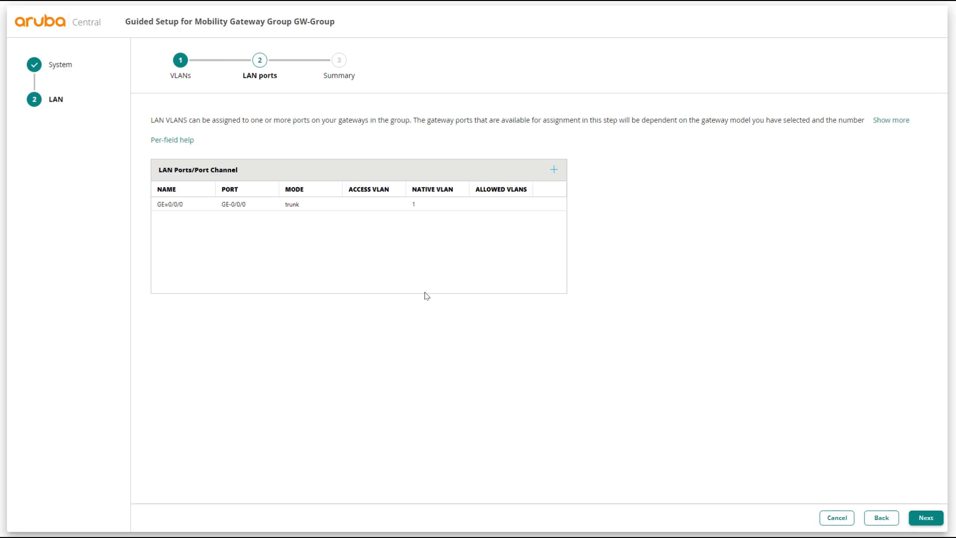
click(920, 518)
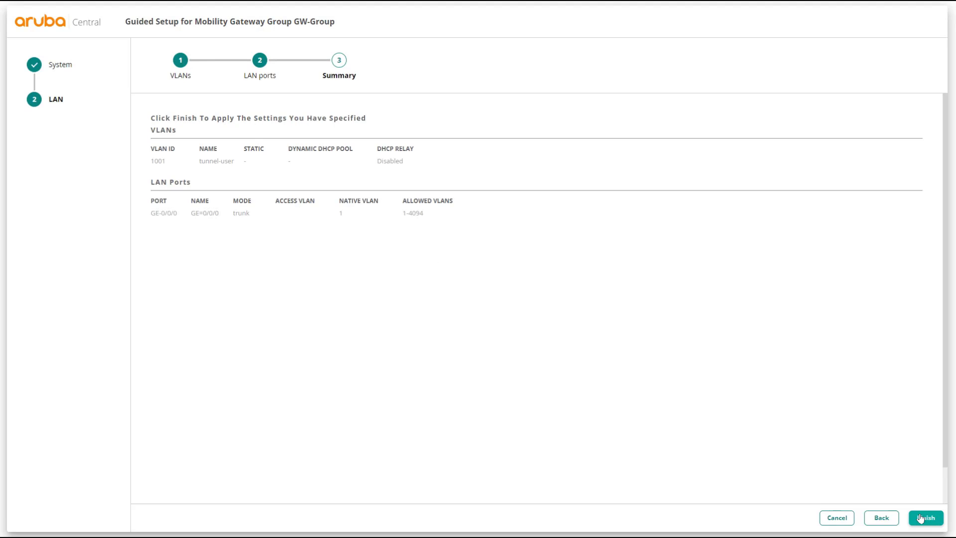
click(925, 519)
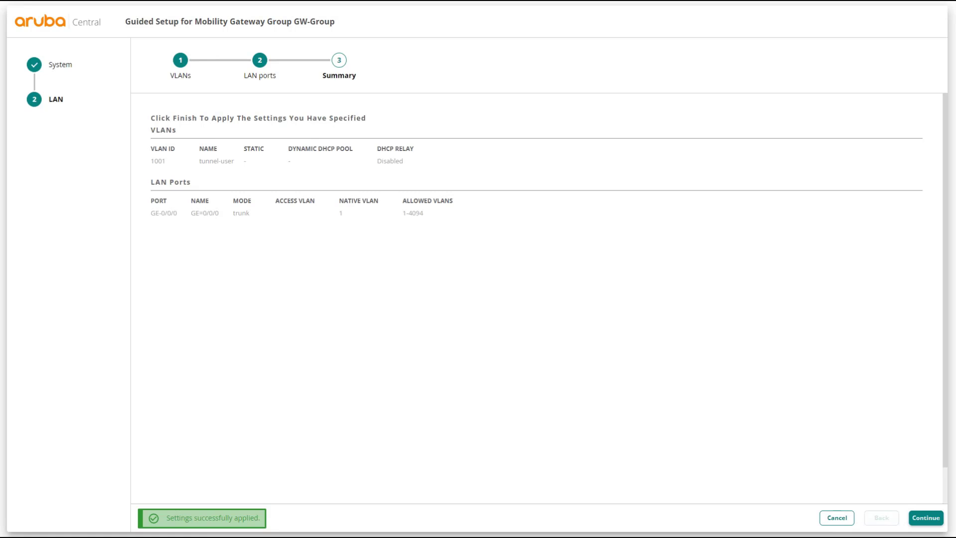
Continue past the applied settings and open gateway Aruba7005_39_6C_3C's device configuration.
click(935, 519)
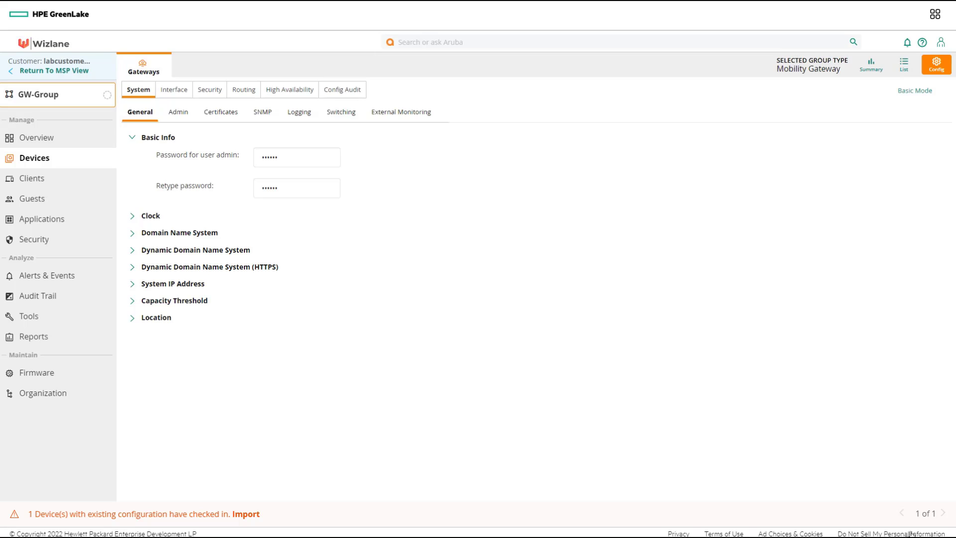
click(903, 70)
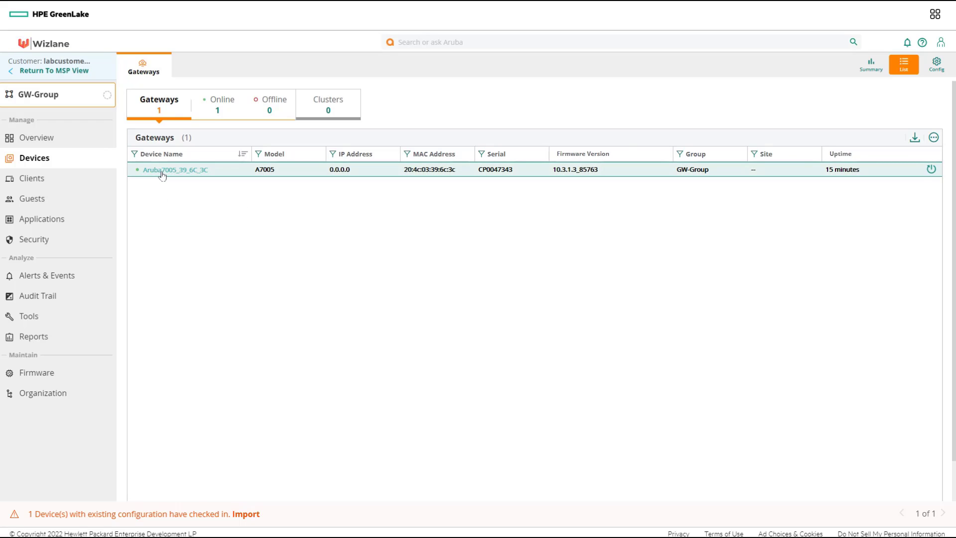
click(162, 172)
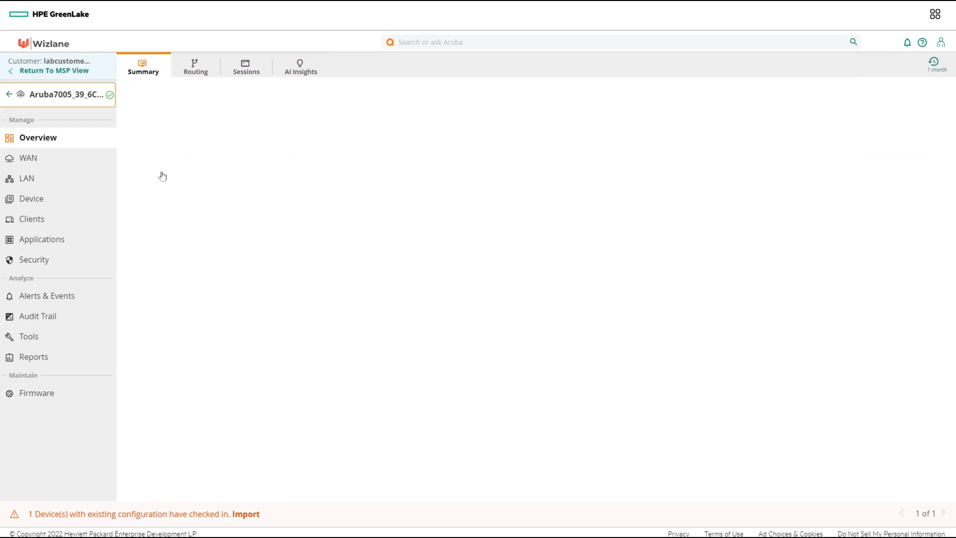
click(41, 201)
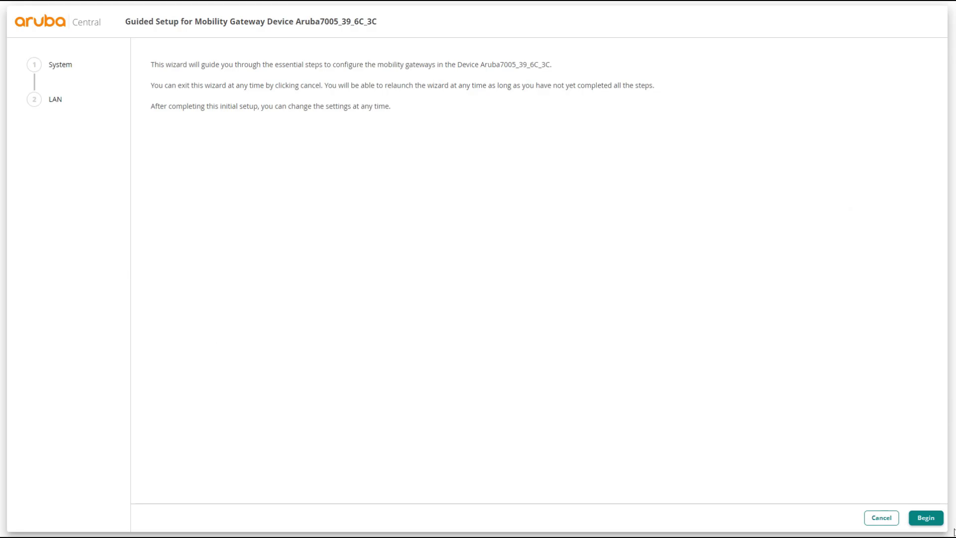
Define the gateway's system IP 10.100.201.100 with netmask 255.255.255.255.
click(927, 517)
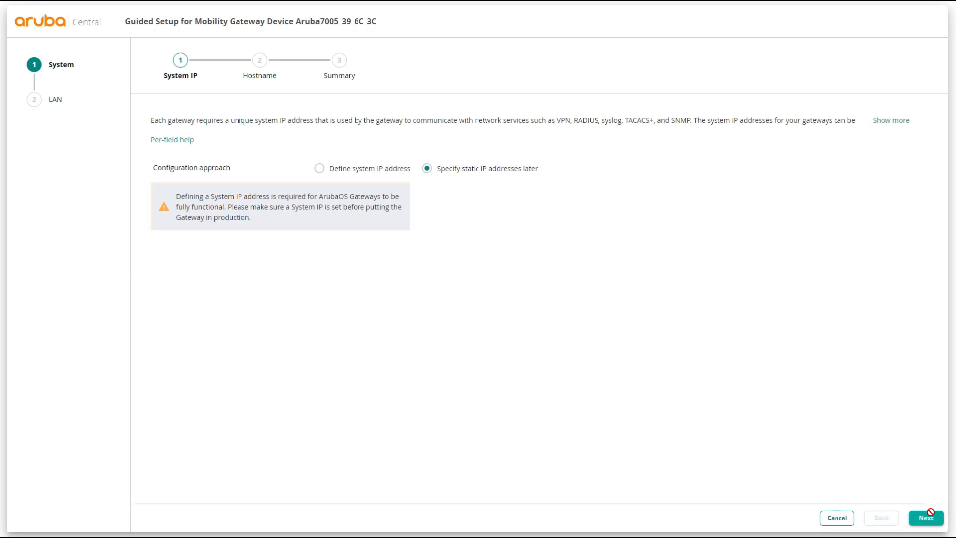
click(368, 172)
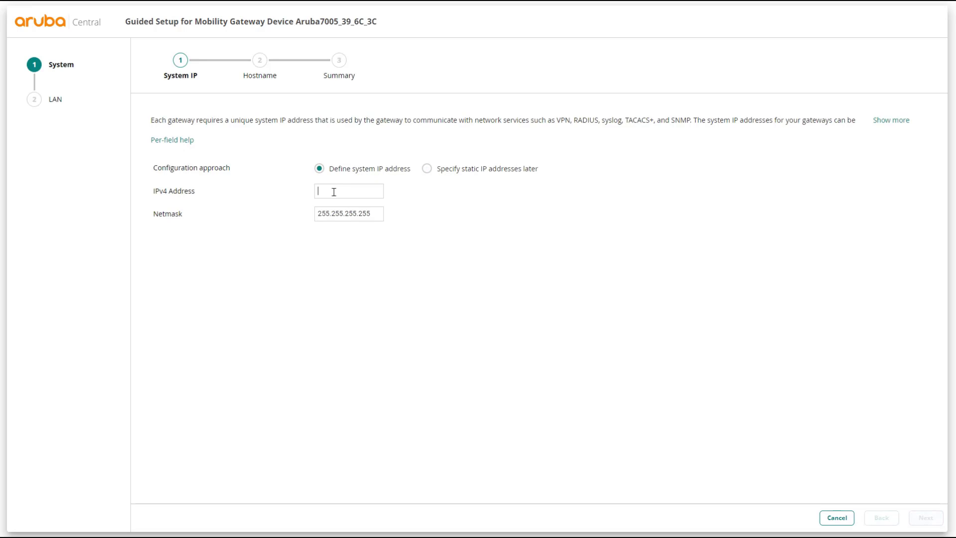
text(10.100.201.100)
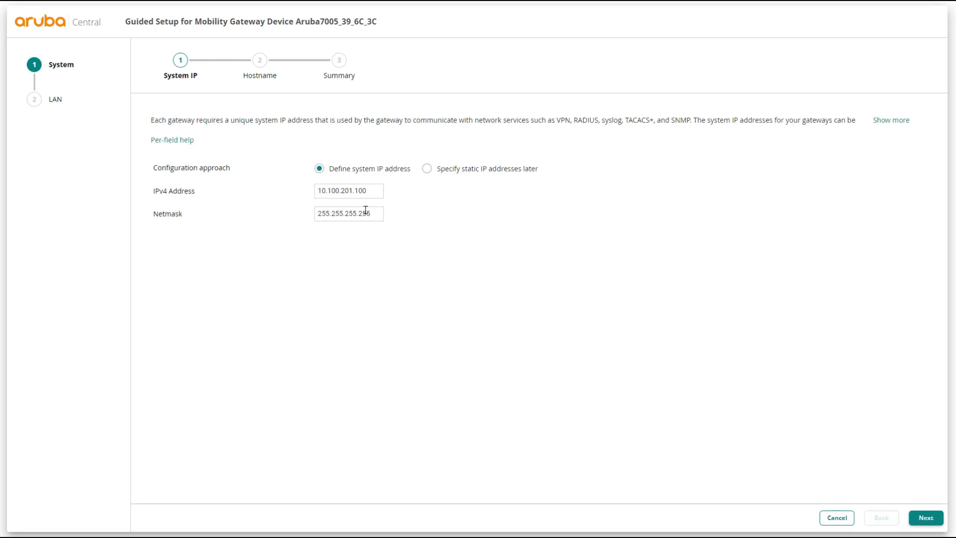
drag(379, 213, 314, 214)
click(927, 519)
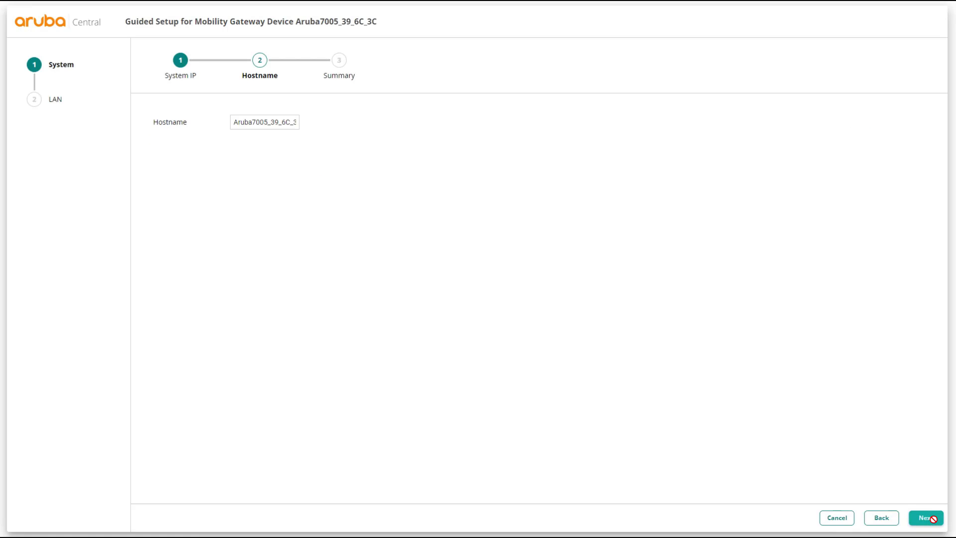
Change the gateway hostname to WL-GW and apply the system settings.
double_click(261, 125)
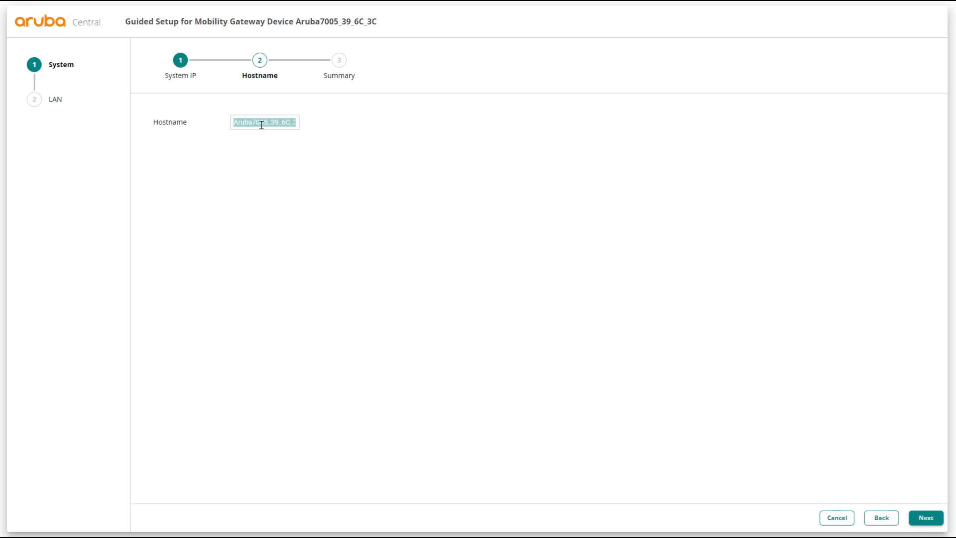
text(WL-GW)
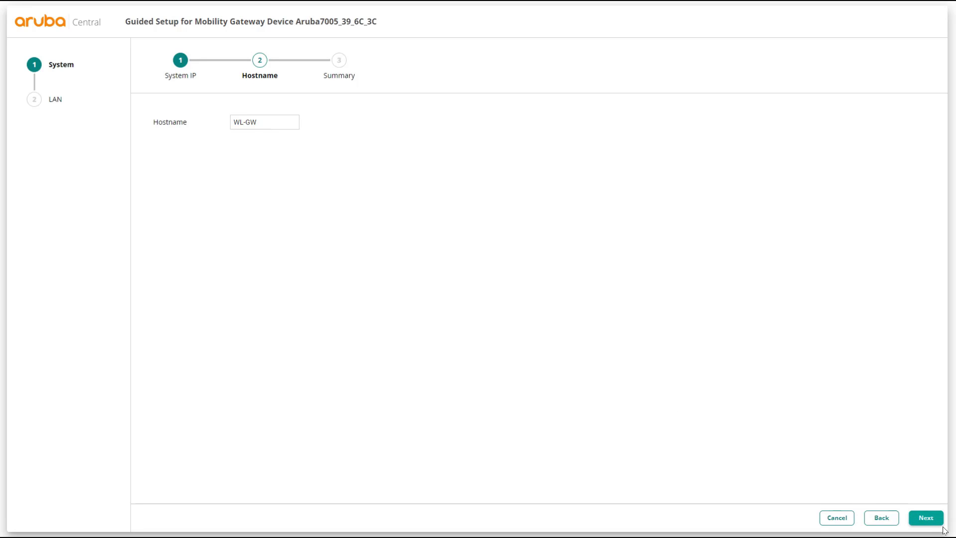
click(922, 519)
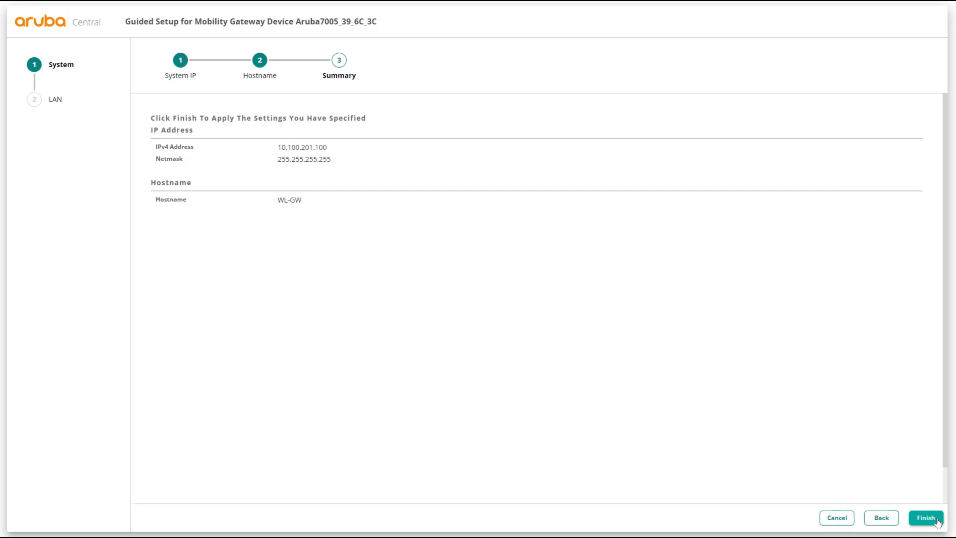
click(934, 520)
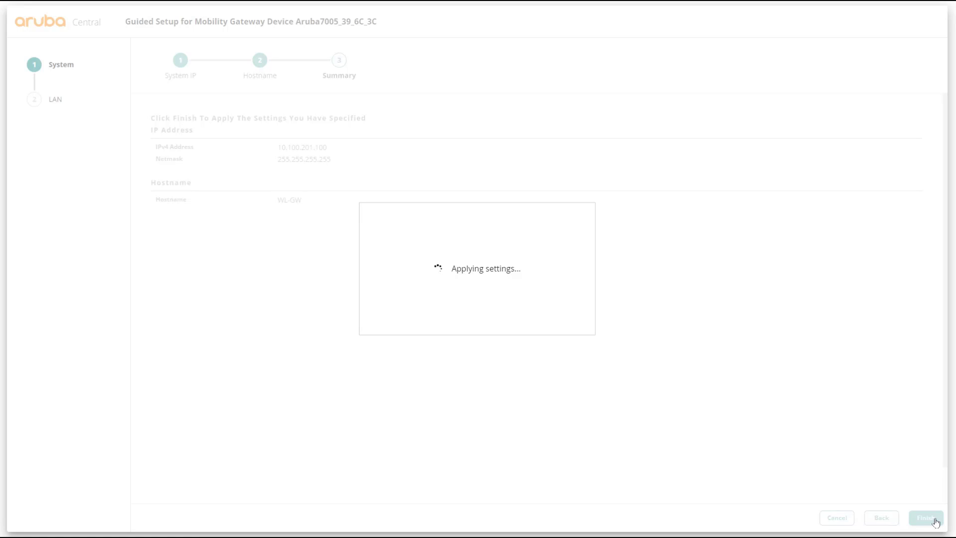
Review the gateway's VLAN and LAN ports pages, then cancel and exit the guided setup.
click(935, 519)
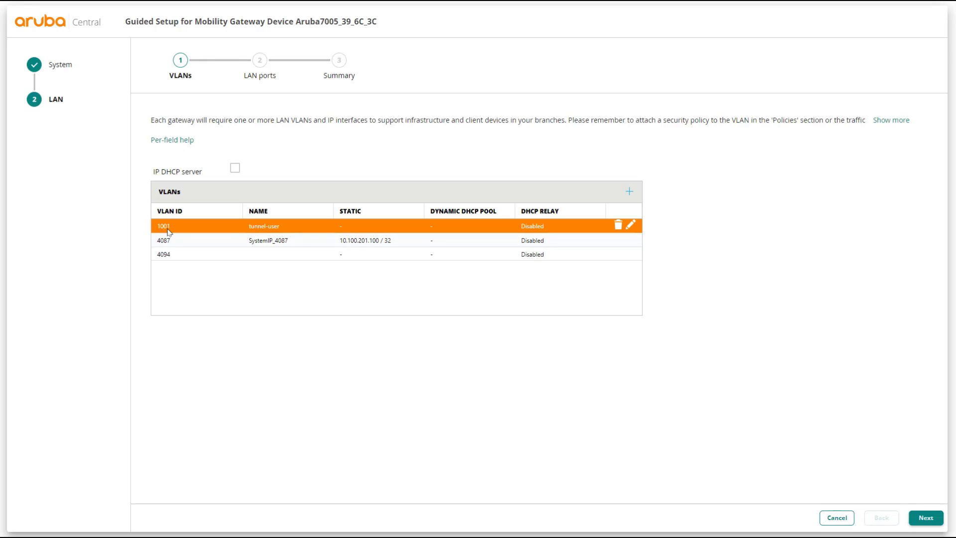
click(926, 517)
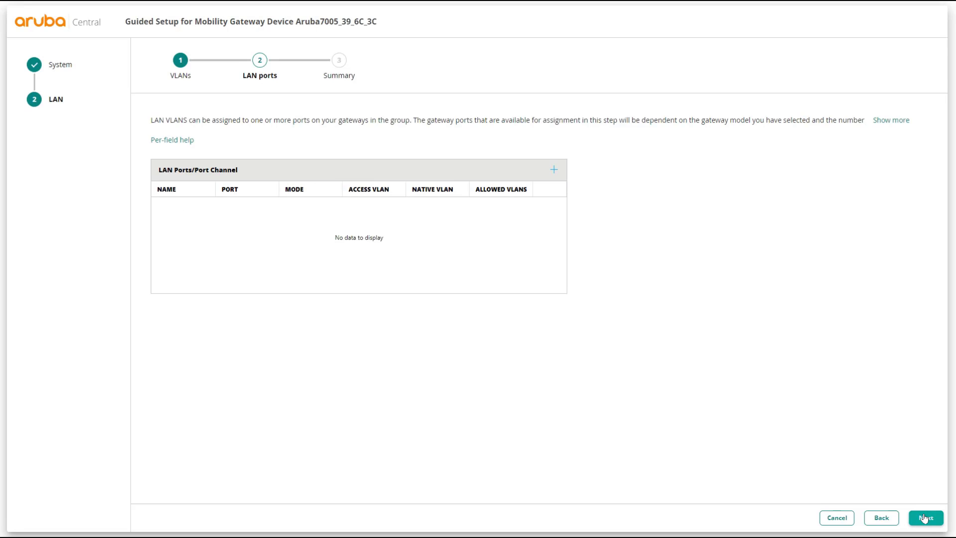
click(881, 517)
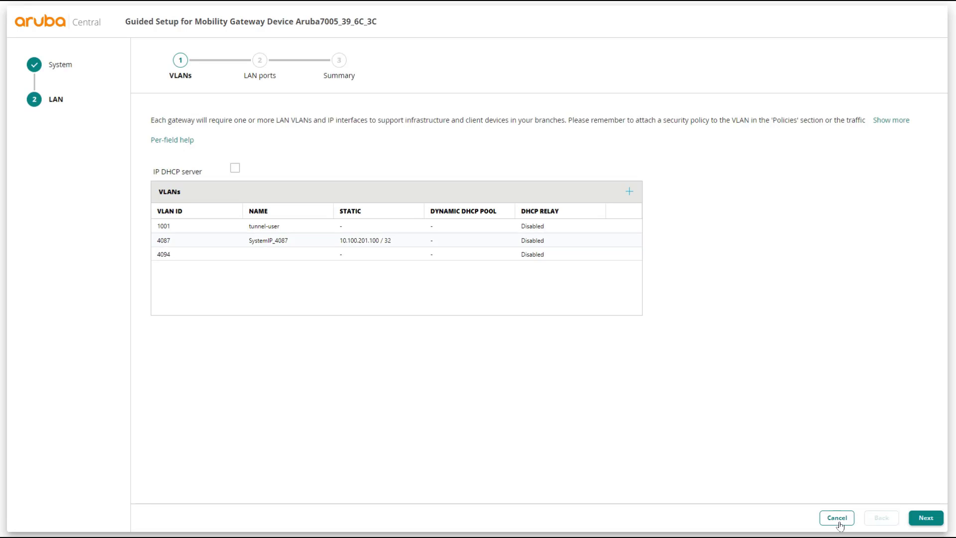
click(838, 521)
click(667, 299)
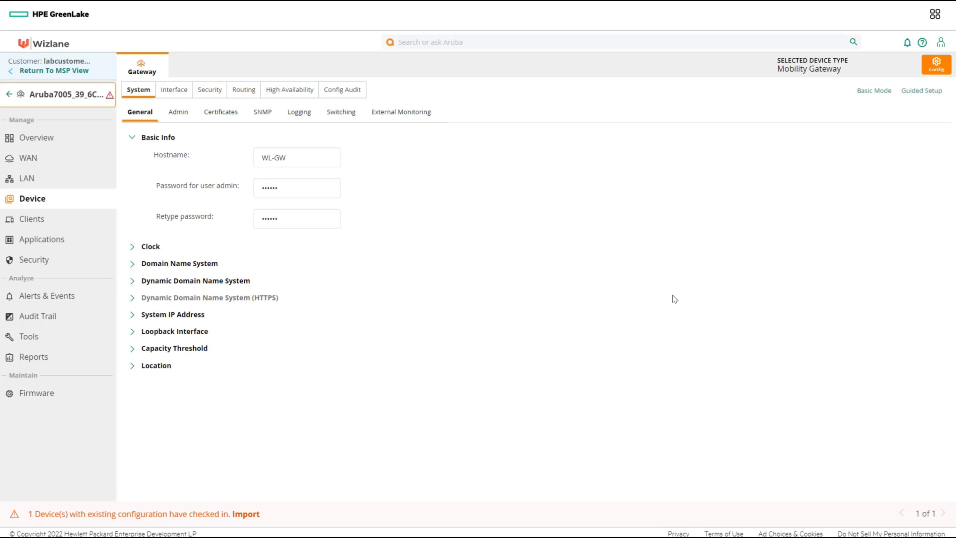
Set the native VLAN of gateway port GE-0/0/0 to 4094.
click(173, 92)
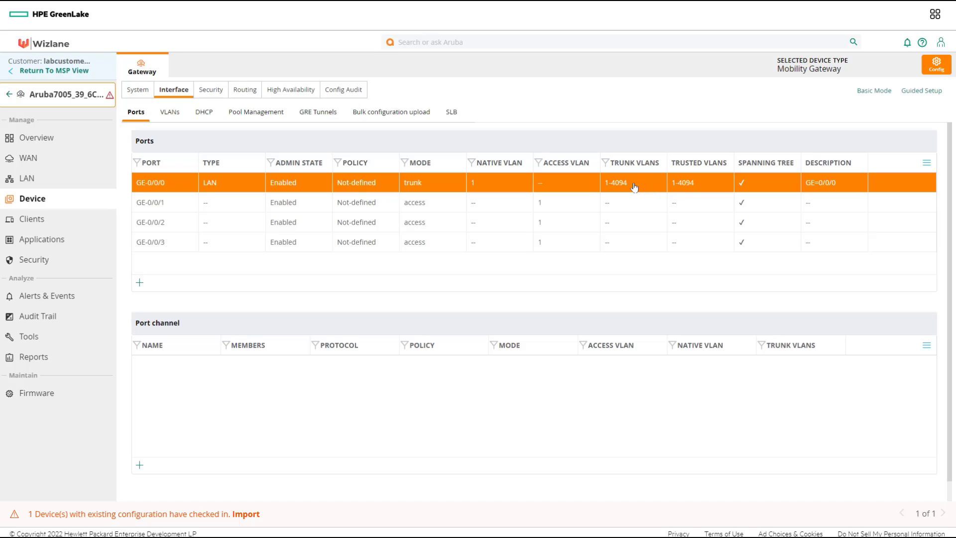
click(480, 187)
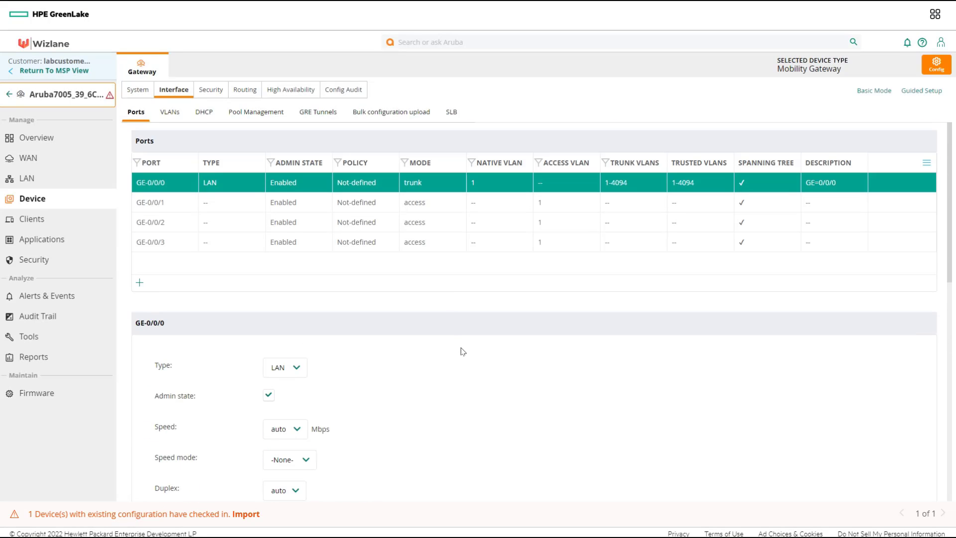
scroll(462, 351, down, 7)
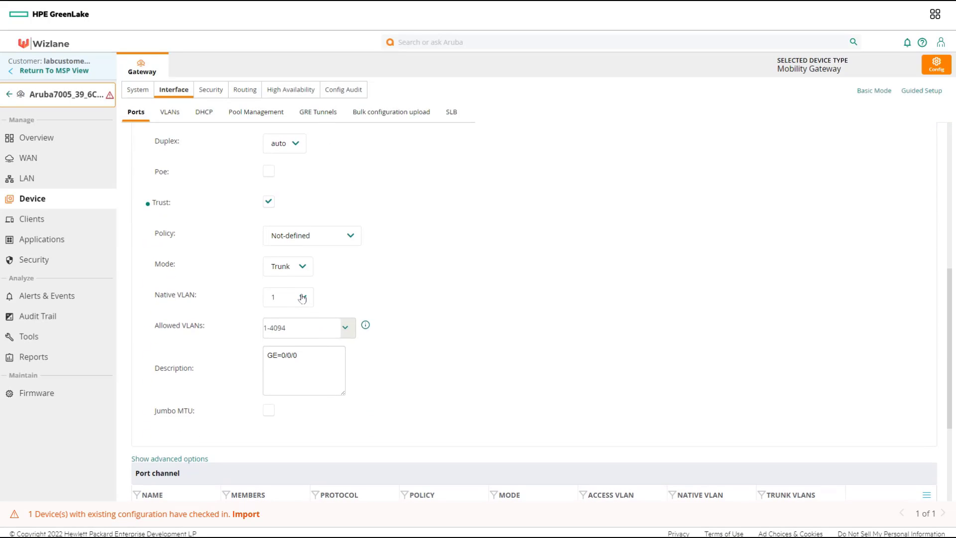
click(301, 298)
click(292, 355)
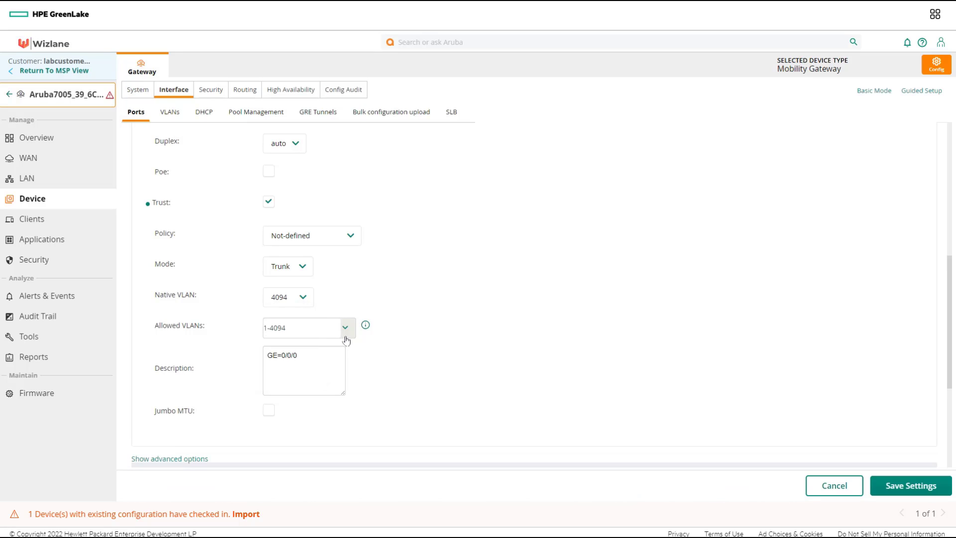
Allow VLANs 1001 and 4094 on GE-0/0/0 and save the port settings.
click(345, 334)
click(340, 346)
click(349, 334)
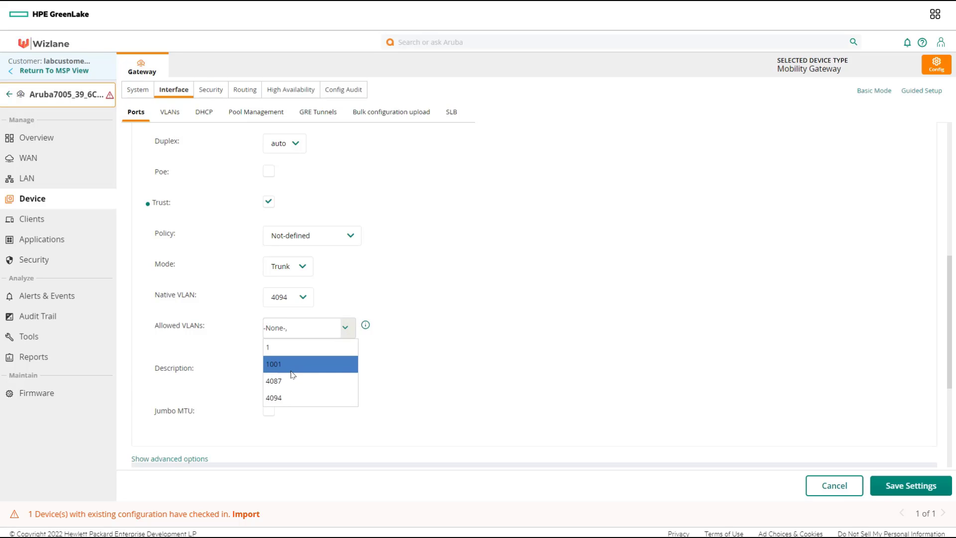
click(288, 367)
click(345, 330)
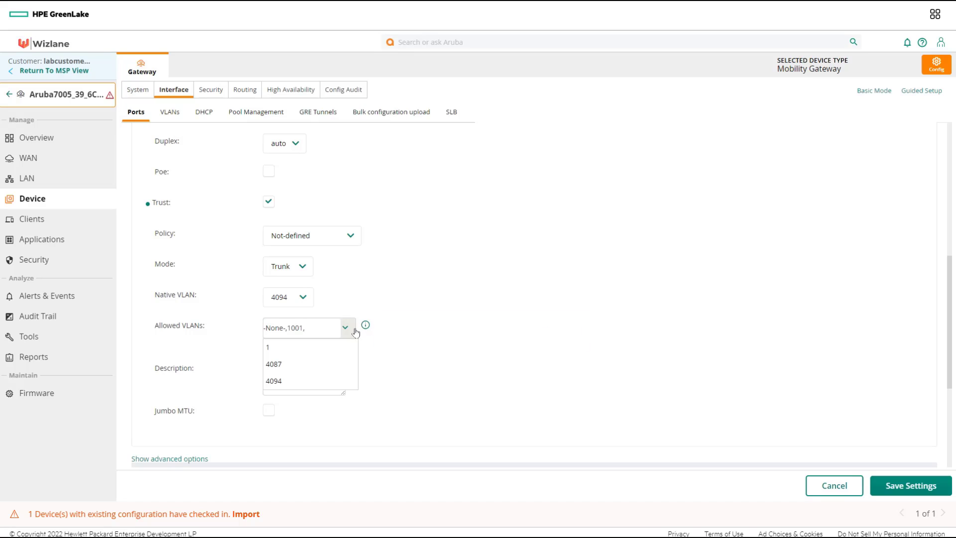
click(308, 381)
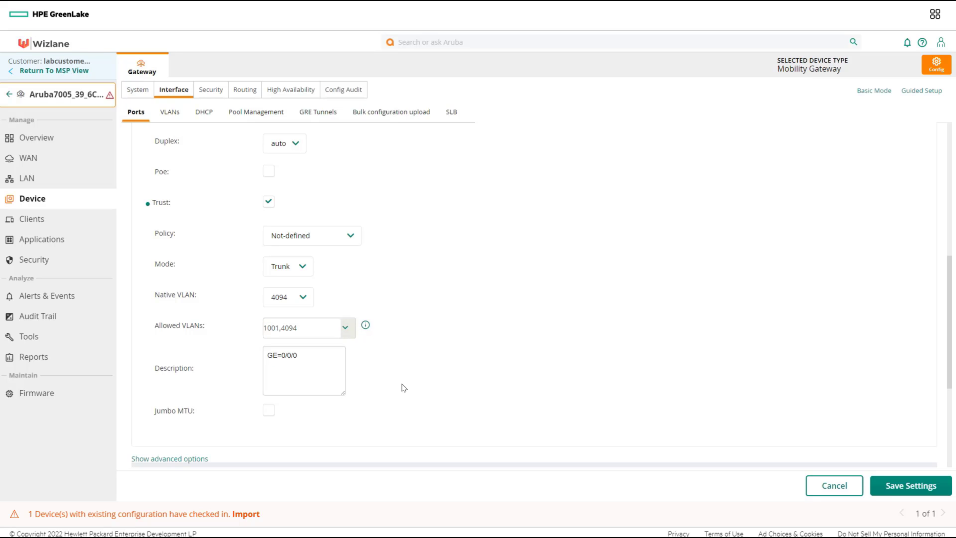
click(915, 487)
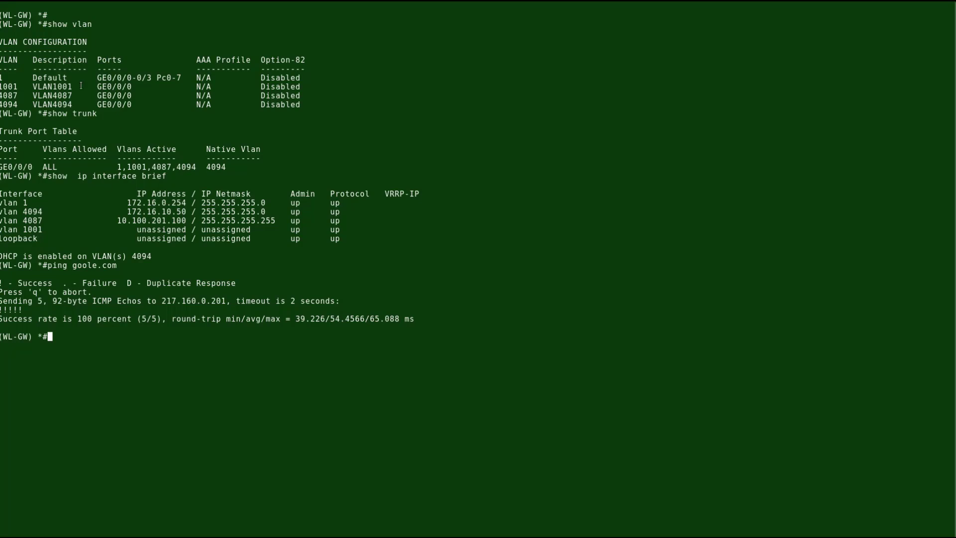
Highlight VLAN 1001 and the static route 10.100.201.100/32 via 172.16.10.50 in the output.
drag(28, 86, 0, 87)
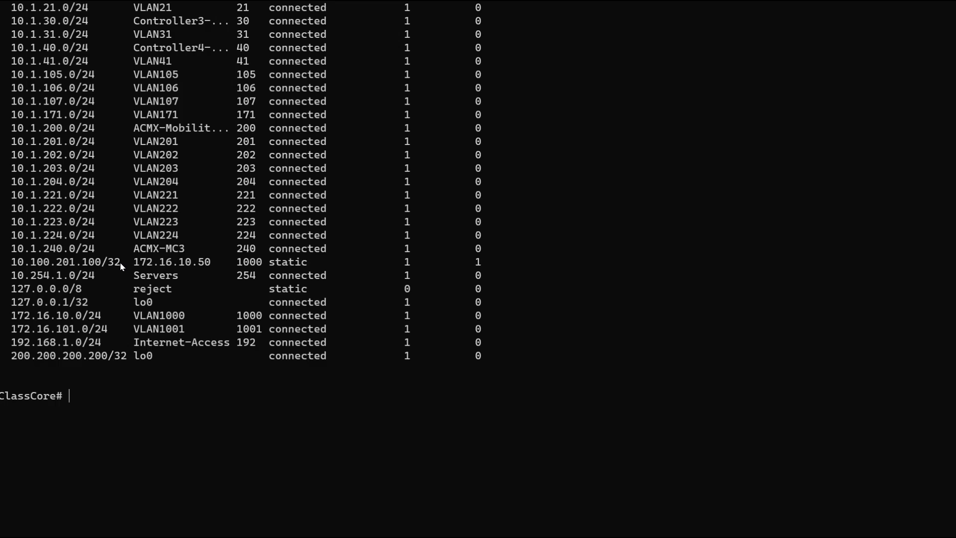
drag(91, 258, 11, 264)
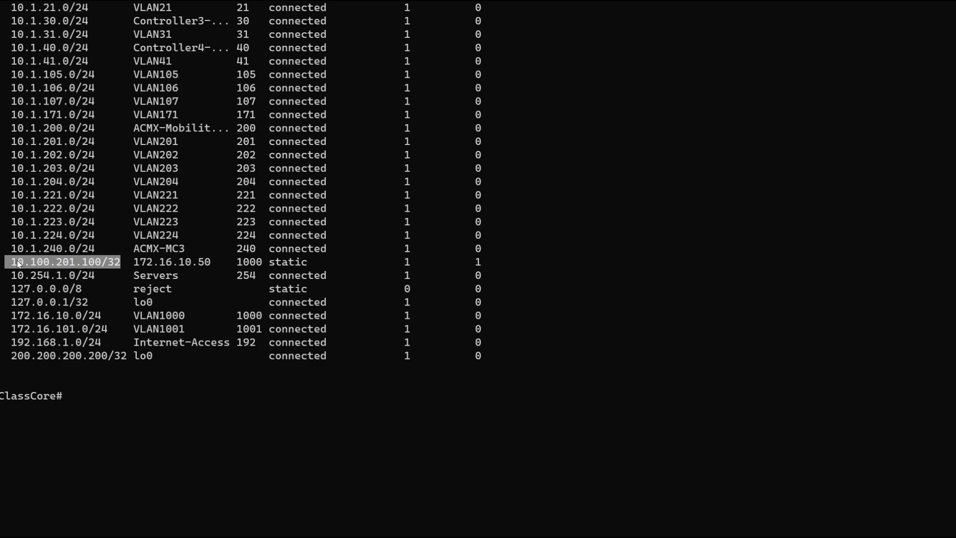
drag(320, 265, 272, 269)
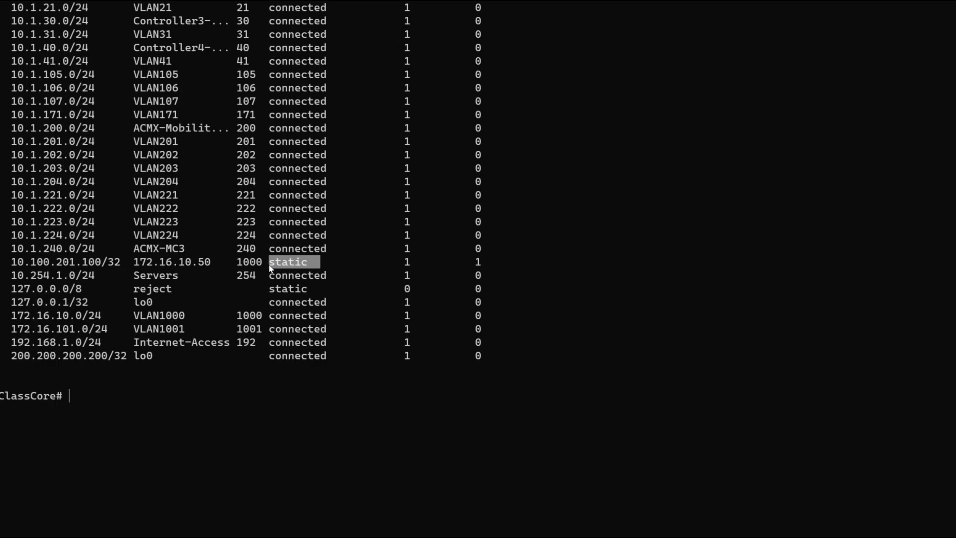
drag(212, 263, 137, 265)
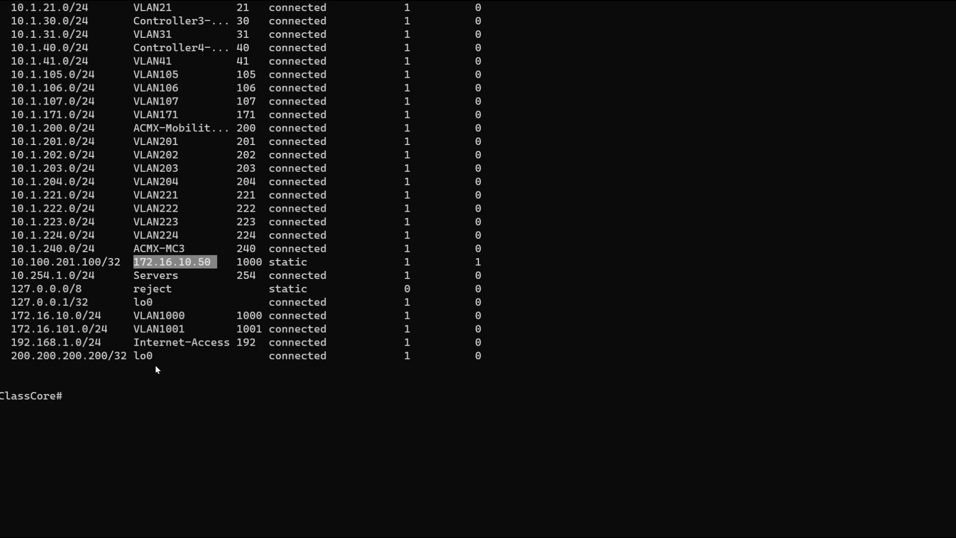
Ping 10.100.201.100 from ClassCore.
click(145, 372)
text(ping)
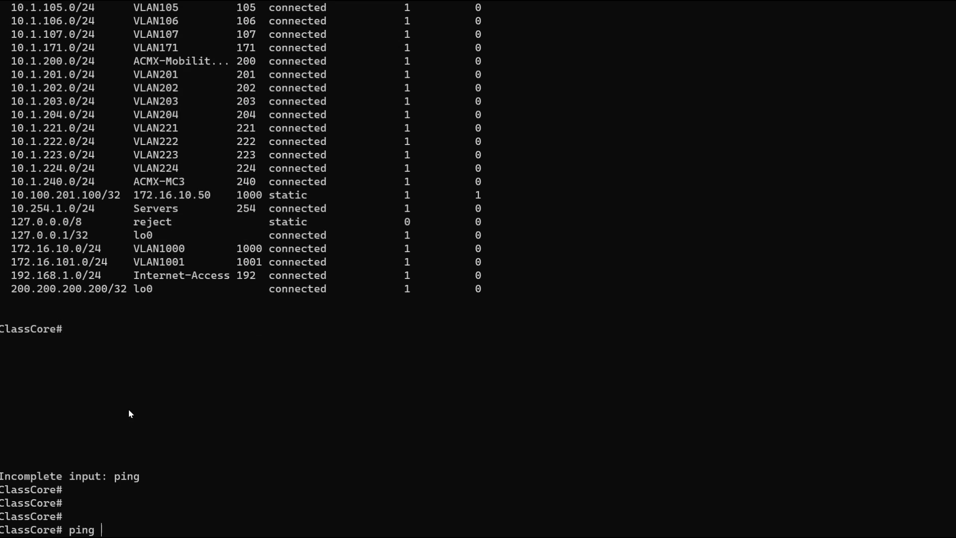
text( 10.100.201.100)
key(Return)
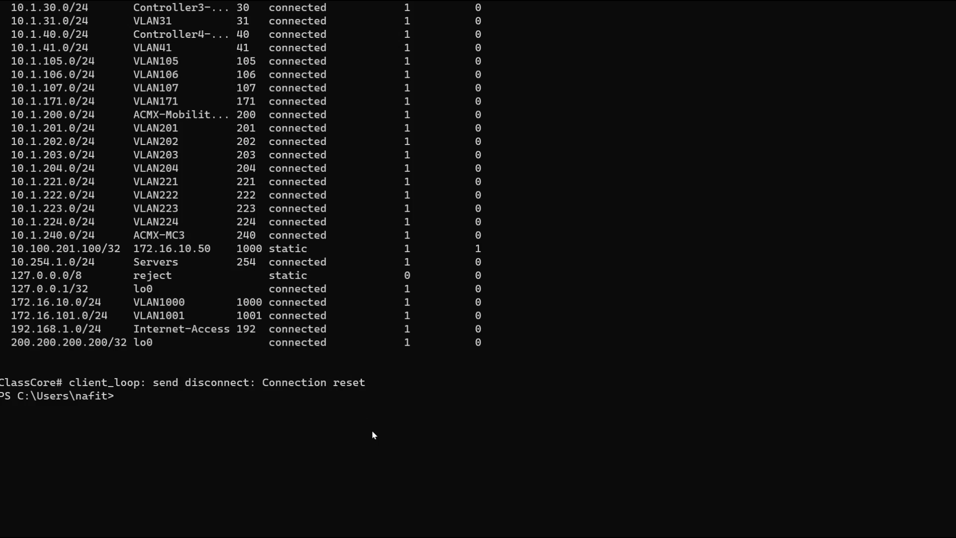
SSH into the access point at 10.1.221.50 and log in.
key(Up)
key(Up)
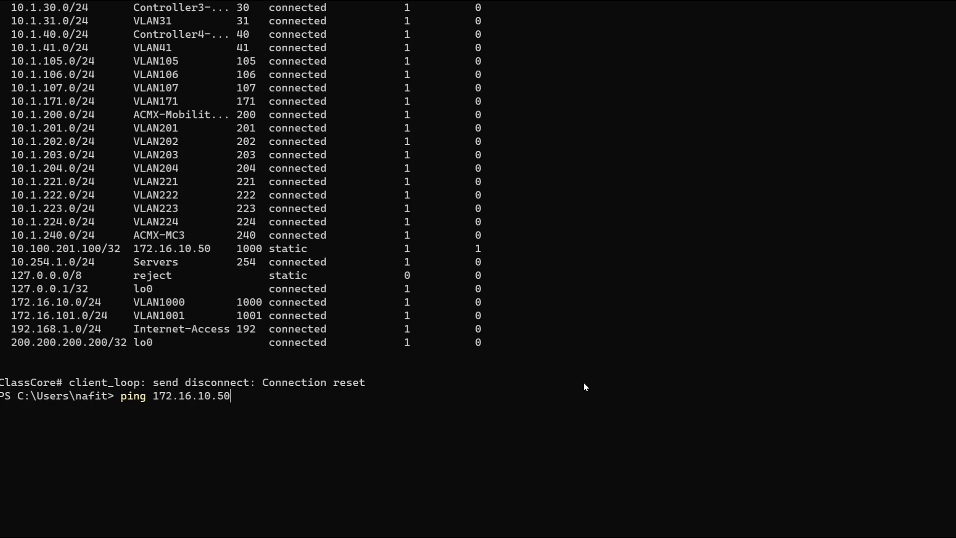
key(Down)
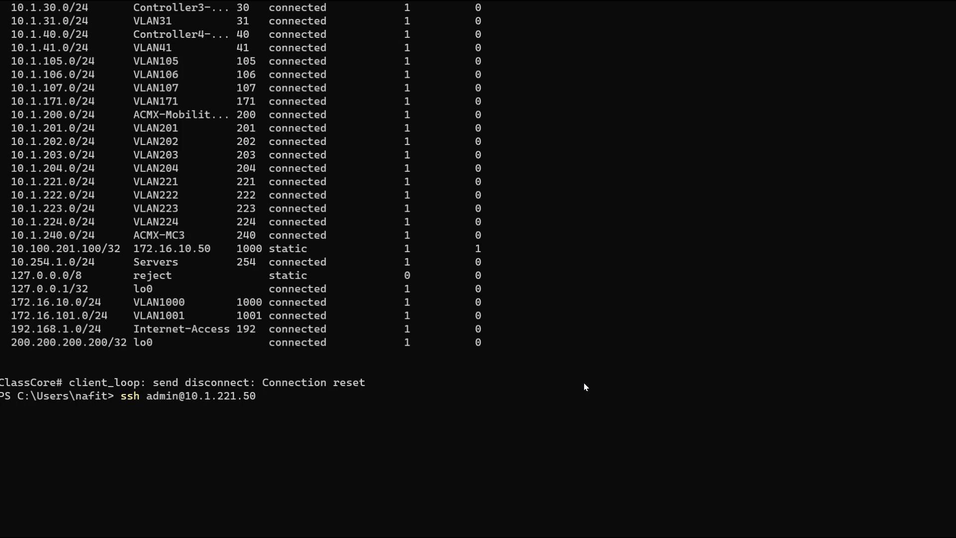
key(Return)
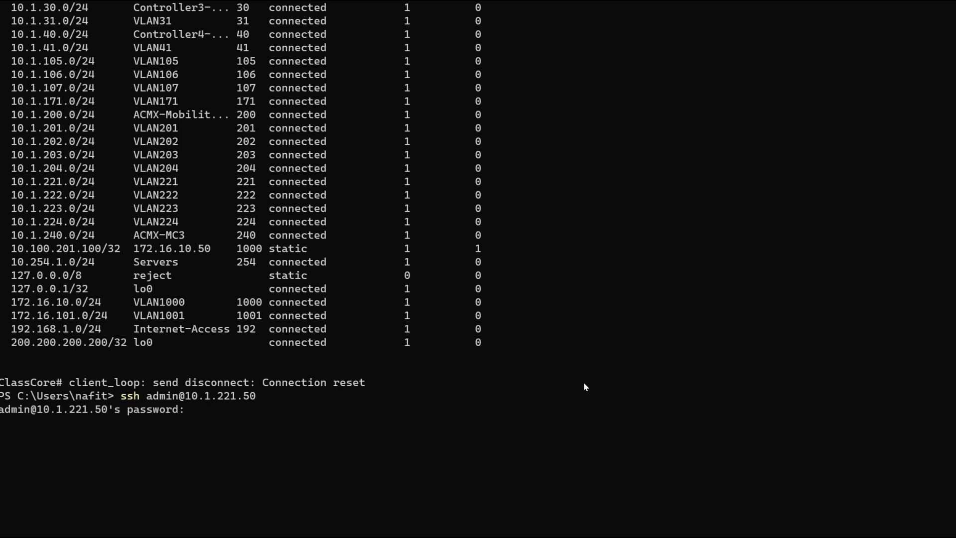
key(Return)
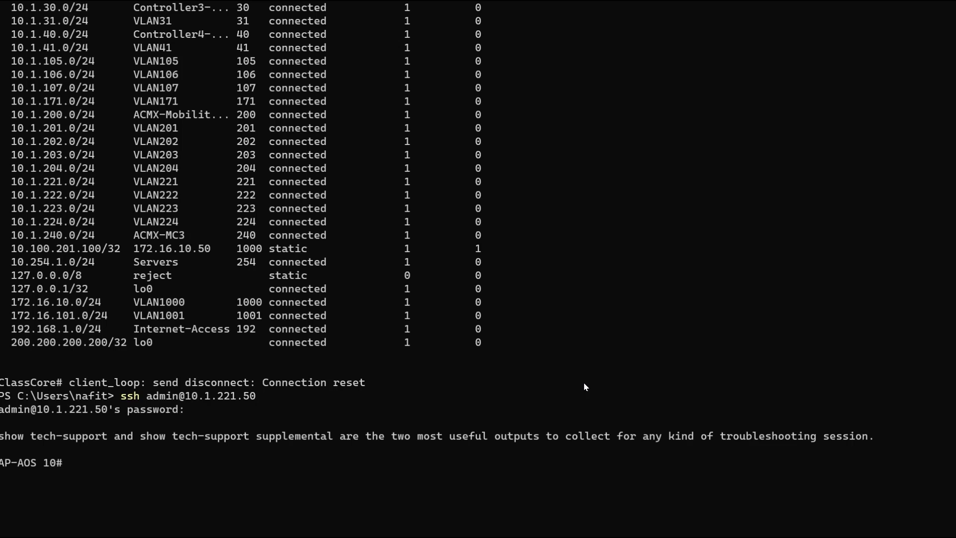
Run show ip int brief and show version (ArubaOS 10.3.1.2), then ping 10.100.201.100.
text(show ip int brief)
key(Return)
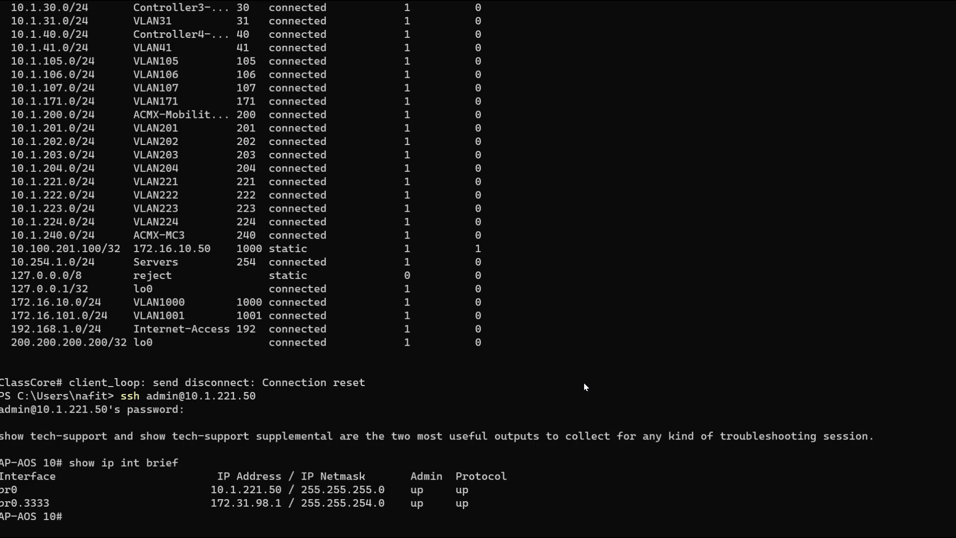
text(show version)
key(Return)
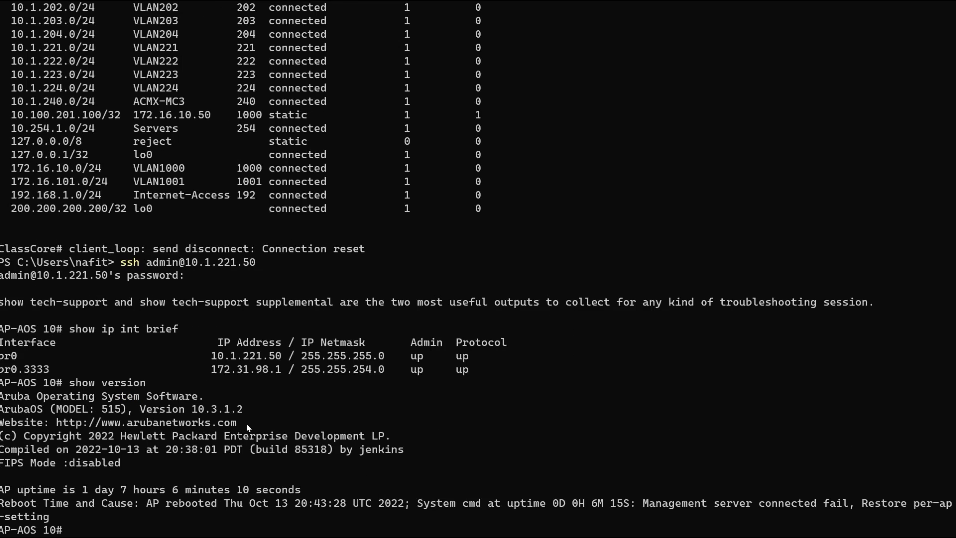
drag(255, 410, 210, 418)
click(233, 530)
text(ping 10.100.201.100)
key(Return)
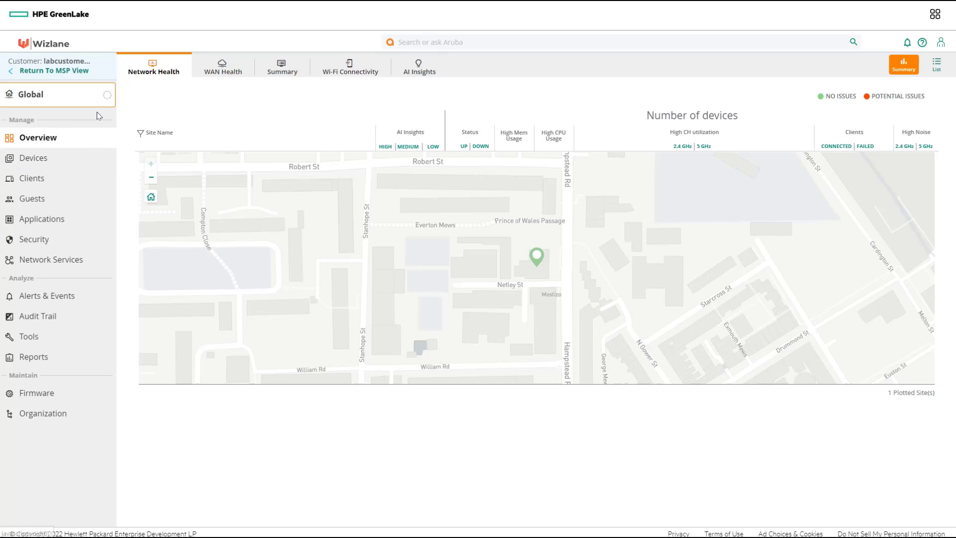
Switch to the AP-10 group, view its access points, and open the group configuration.
click(42, 93)
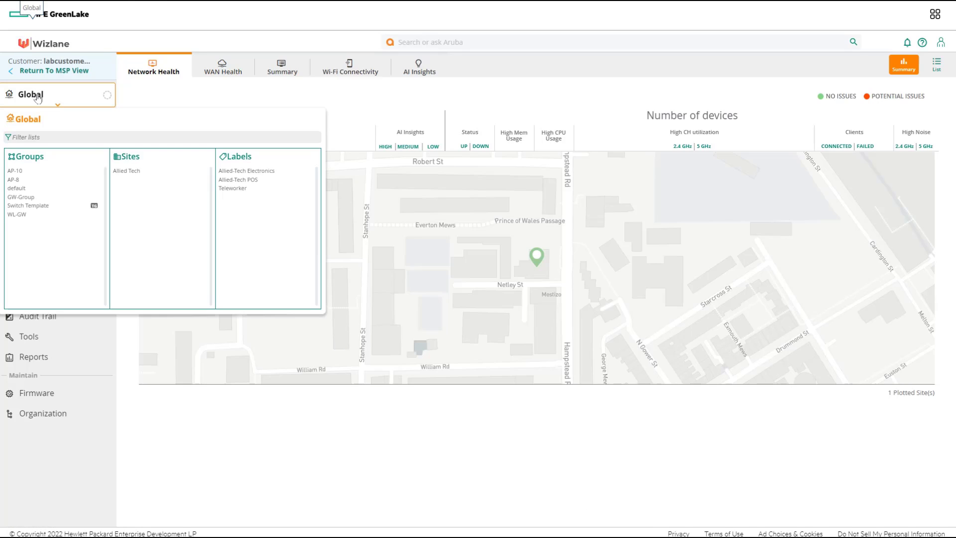
click(16, 174)
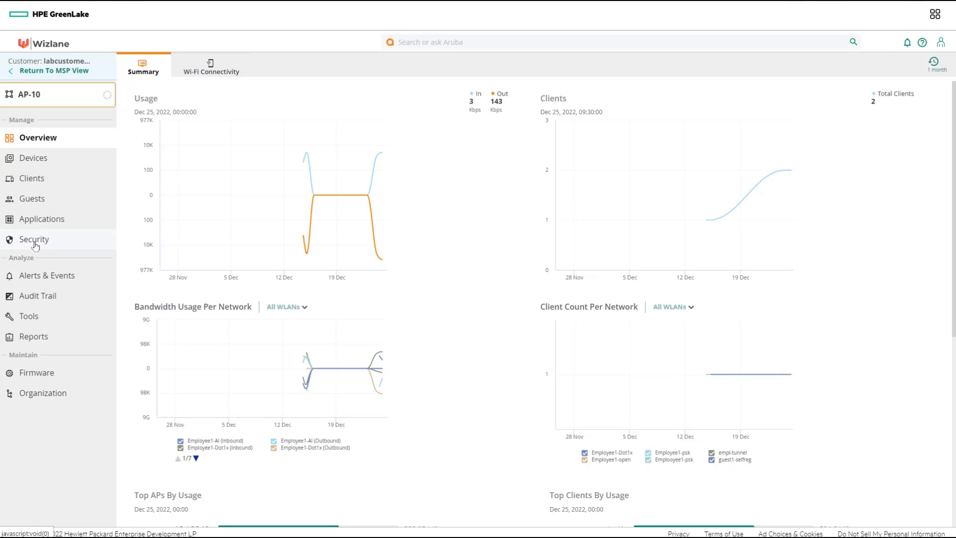
click(36, 159)
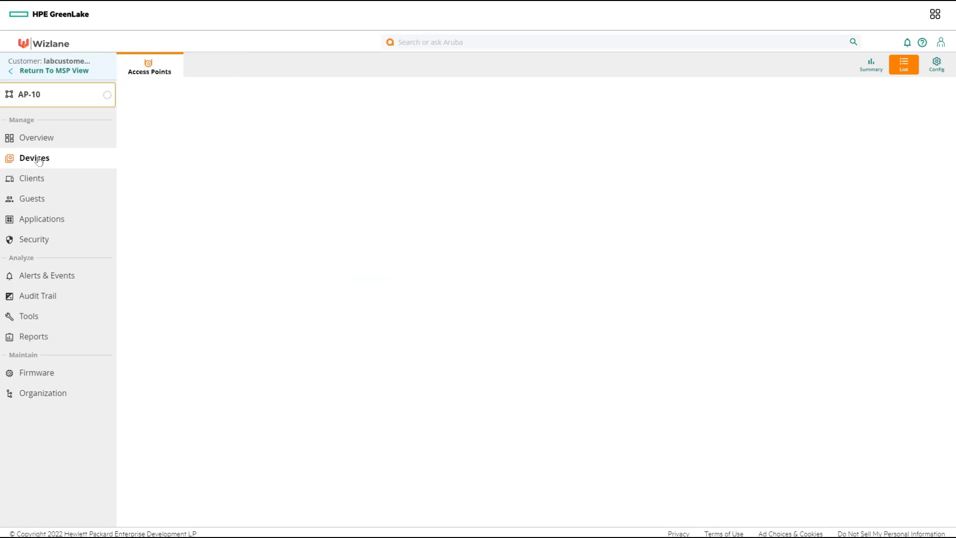
click(938, 64)
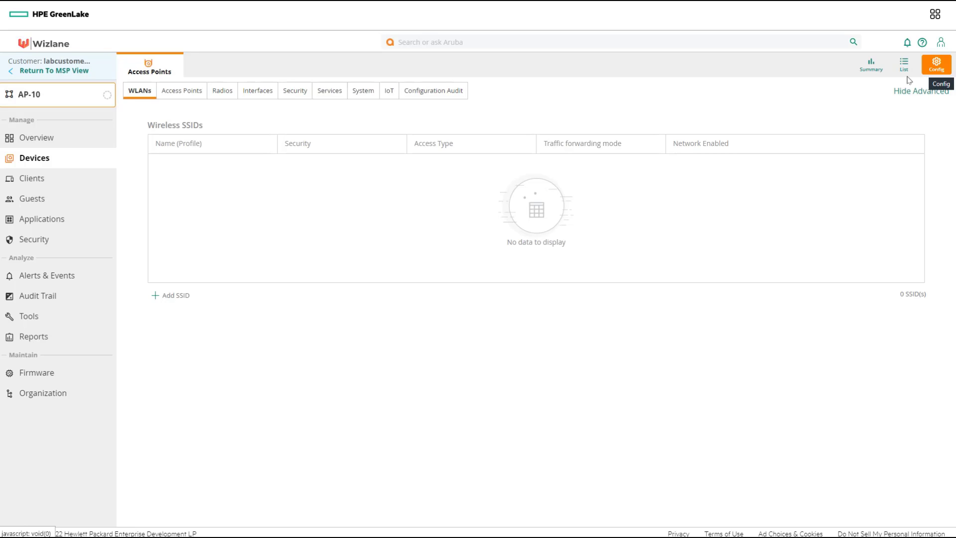
Create a new SSID named emp-bridge.
click(174, 299)
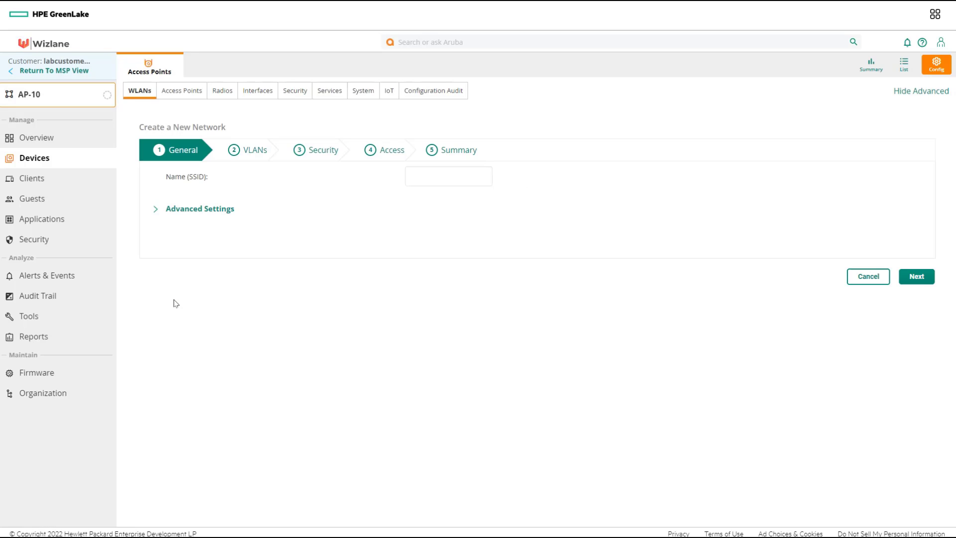
click(447, 179)
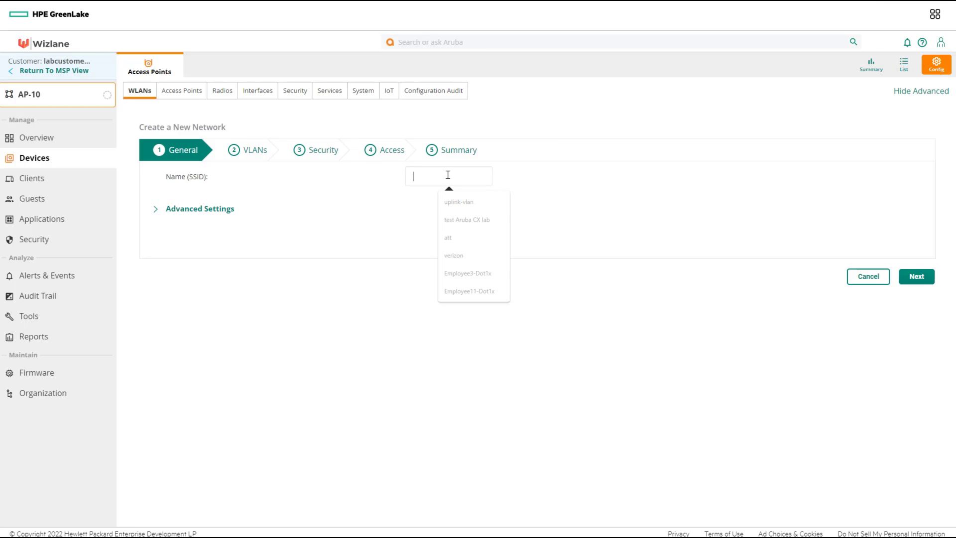
text(emp)
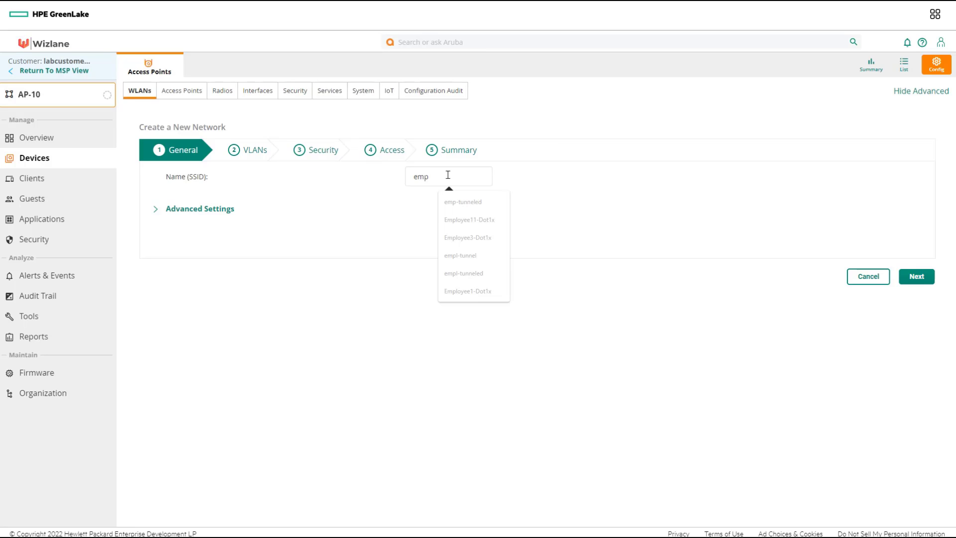
text(-bridge)
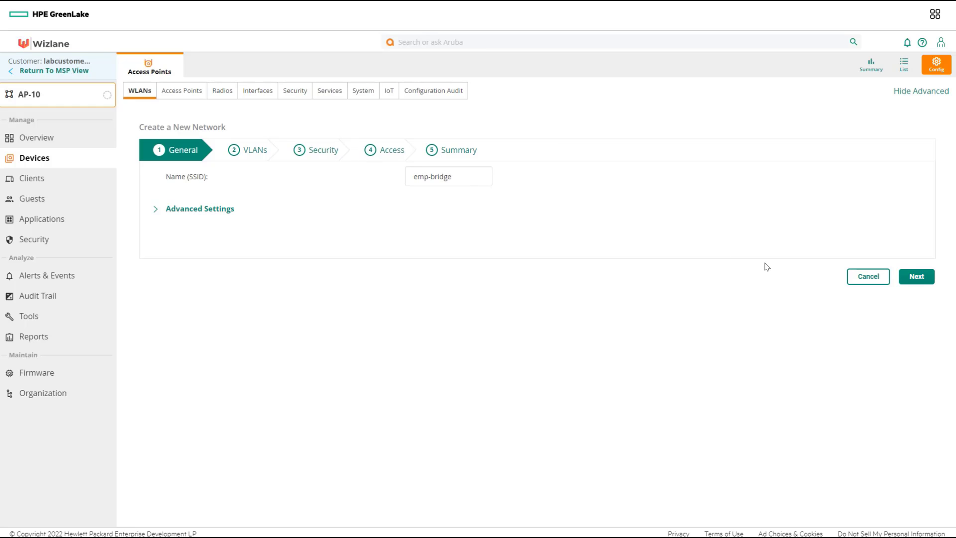
click(915, 275)
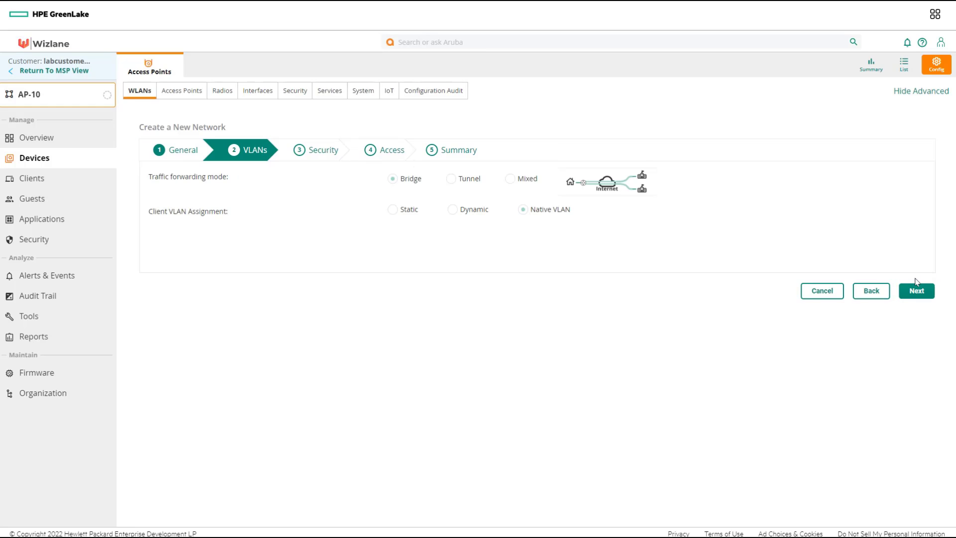
Assign emp-bridge clients static VLAN 11 and continue to Security.
click(395, 215)
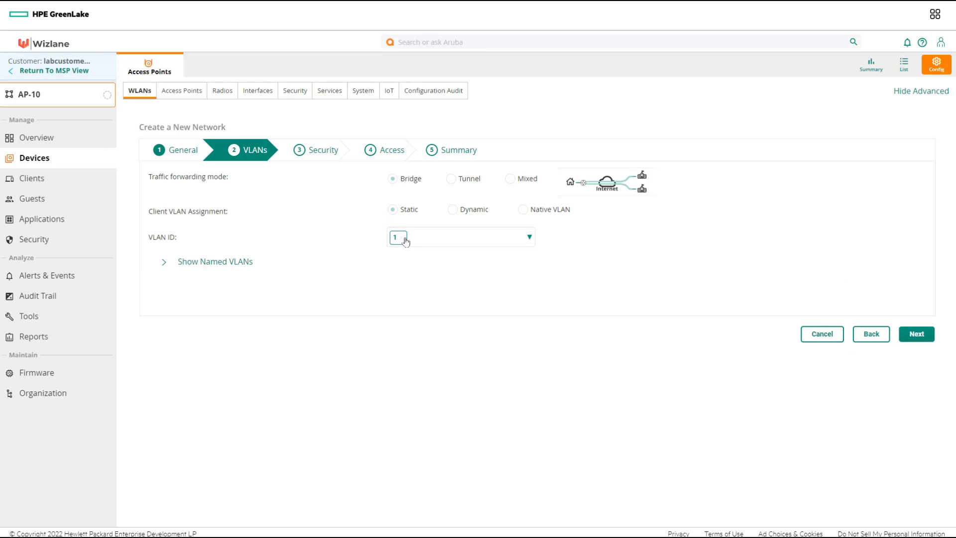
click(427, 235)
key(BackSpace)
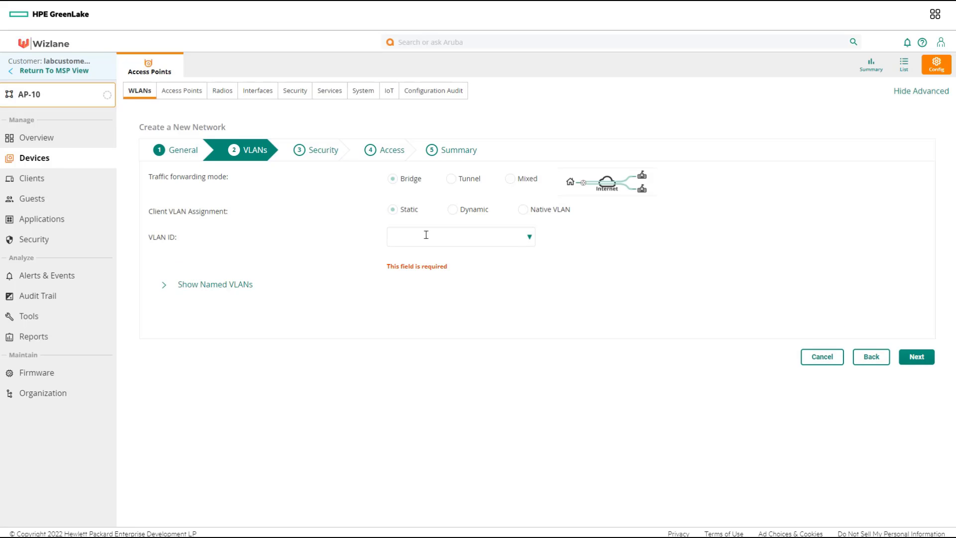
text(11)
click(570, 319)
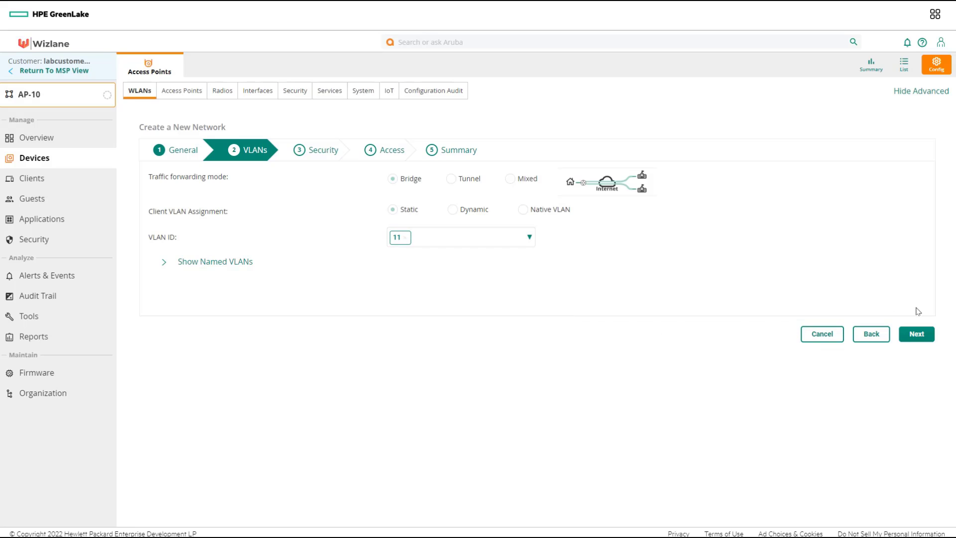
click(916, 334)
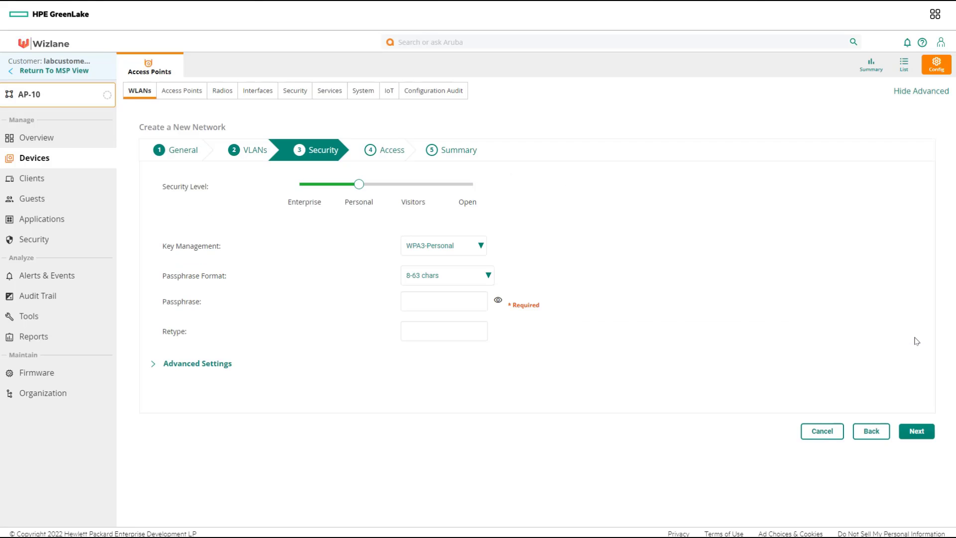
Set emp-bridge key management to WPA2-Personal and enter the passphrase twice.
click(423, 249)
click(429, 261)
click(422, 294)
text(12345)
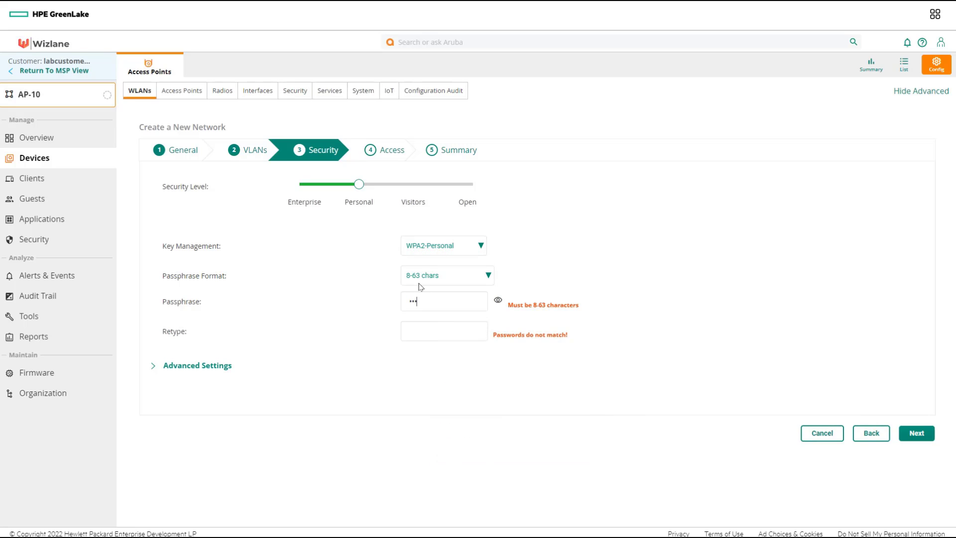
text(678)
key(Tab)
text(12345678)
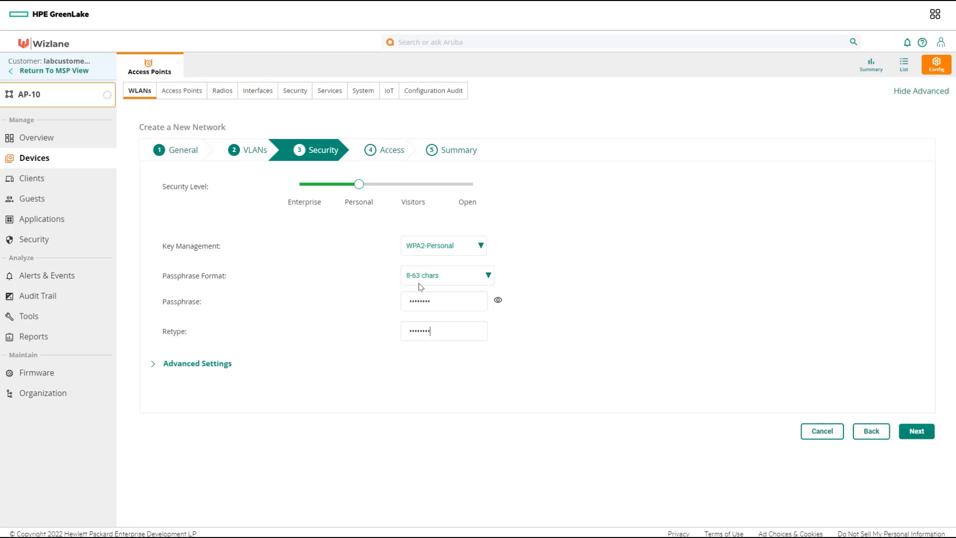
Advance past access rules and summary, finish creating emp-bridge, and dismiss the success message.
click(914, 432)
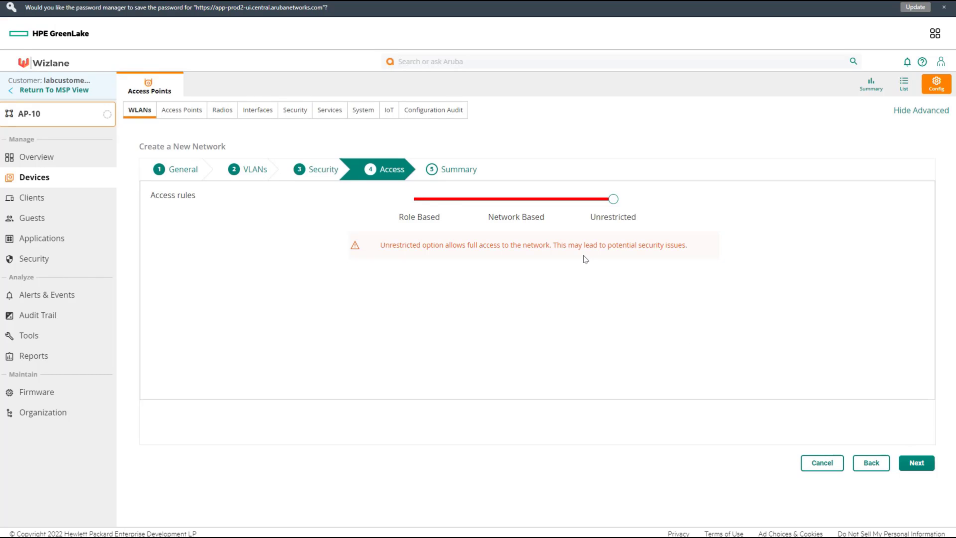
click(916, 463)
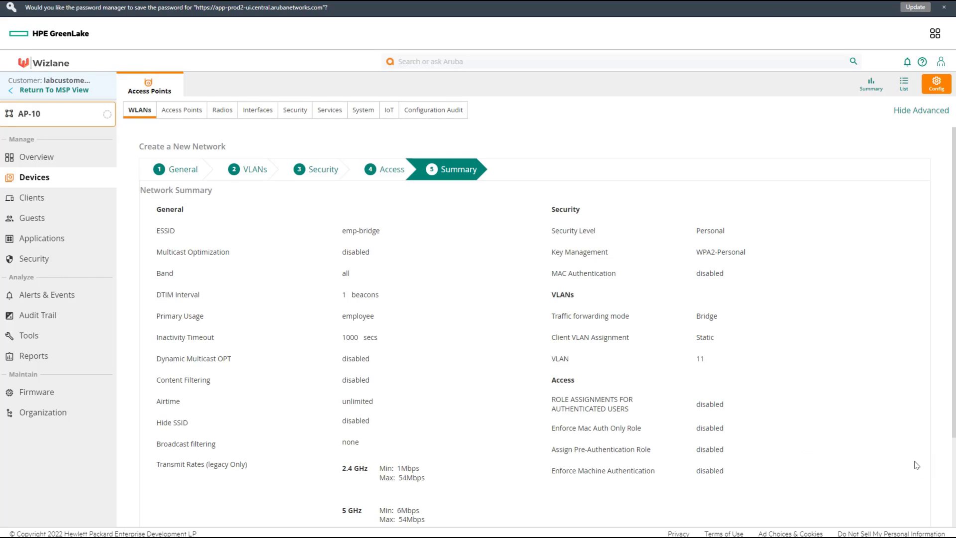
scroll(907, 423, down, 3)
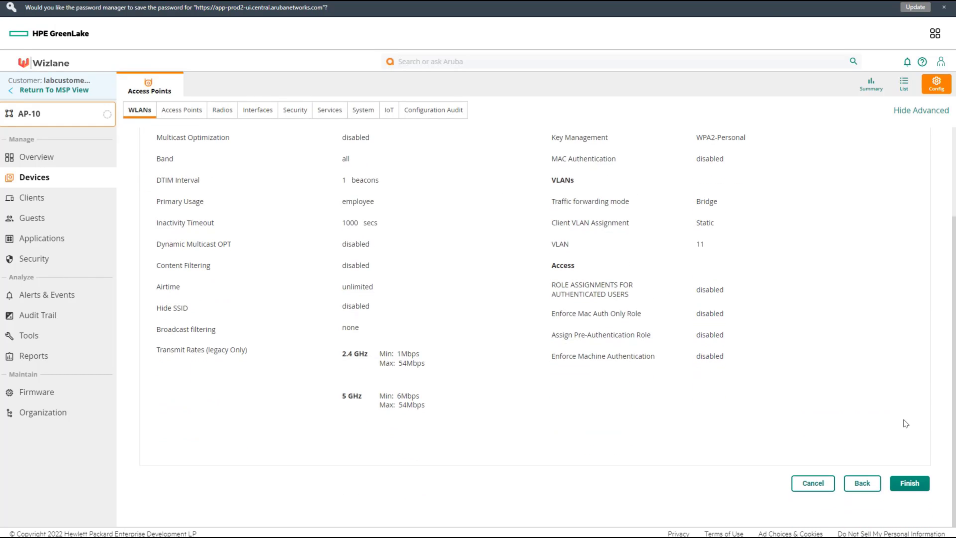
click(915, 487)
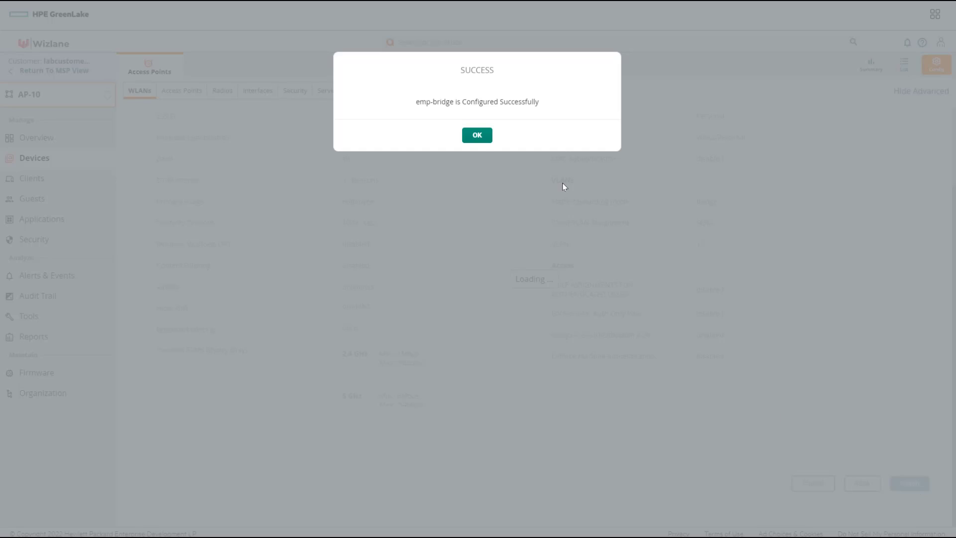
click(478, 136)
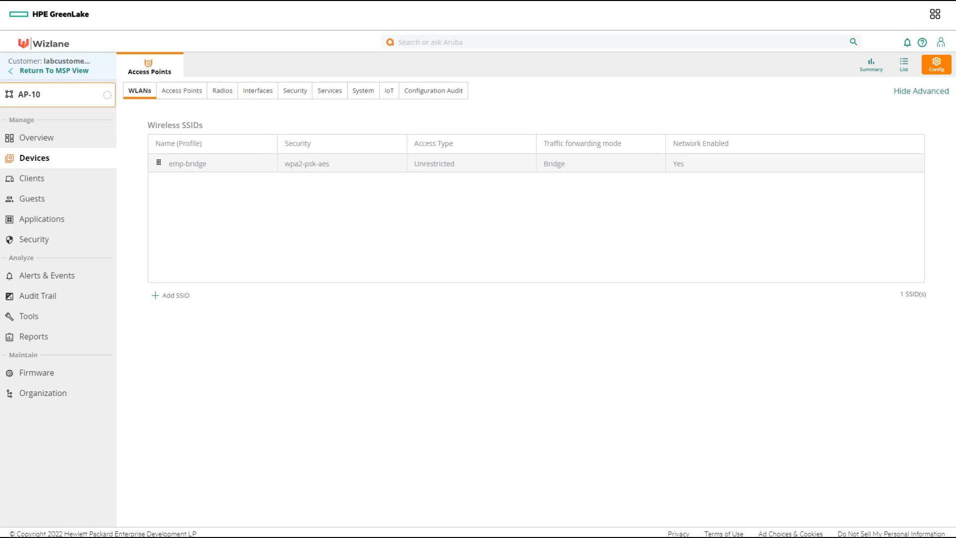
Connect the Windows client to emp-bridge with its security key, allowing the PC to be discoverable.
key(alt+Tab)
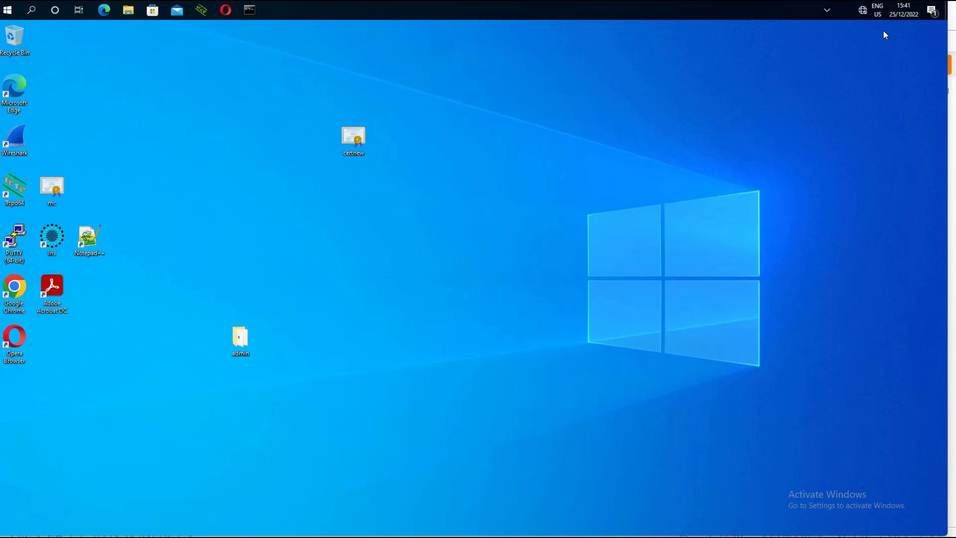
click(858, 11)
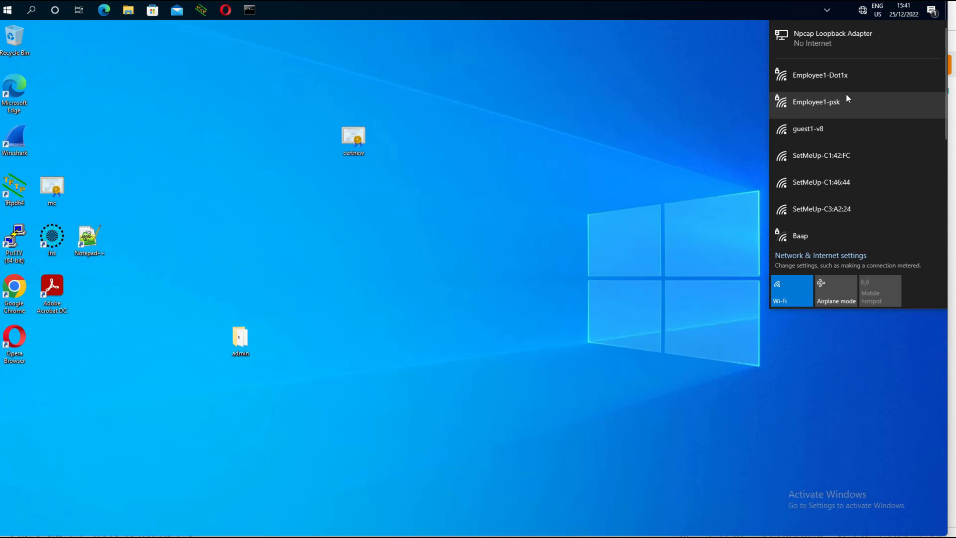
click(688, 185)
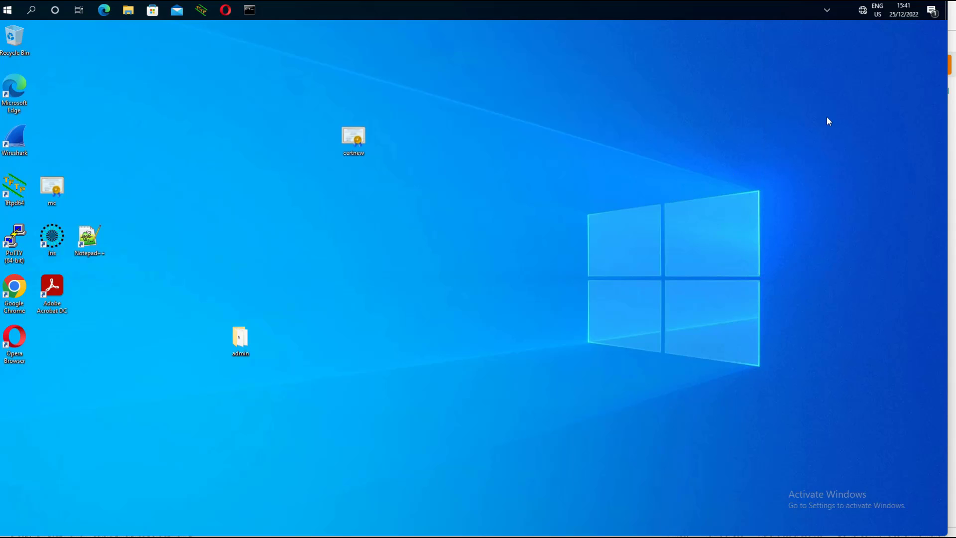
click(866, 13)
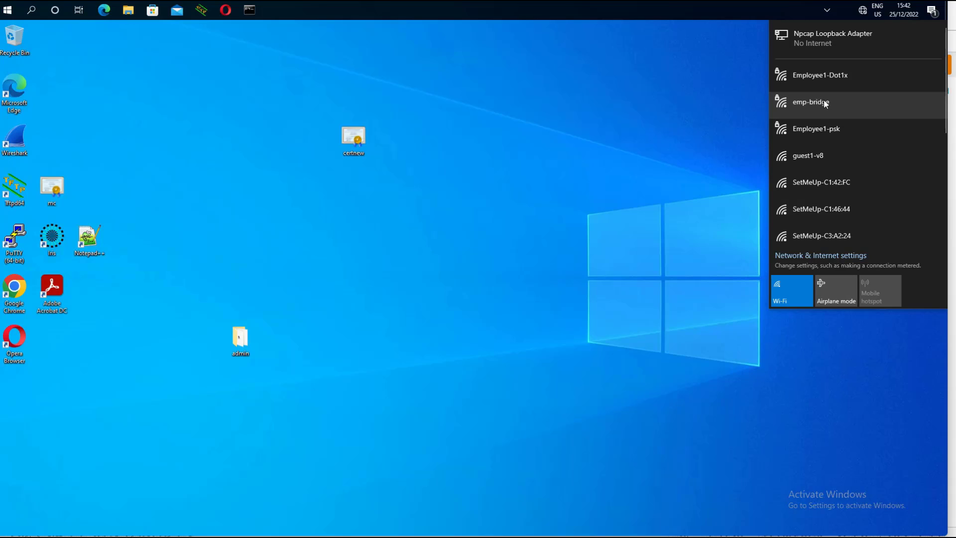
click(818, 103)
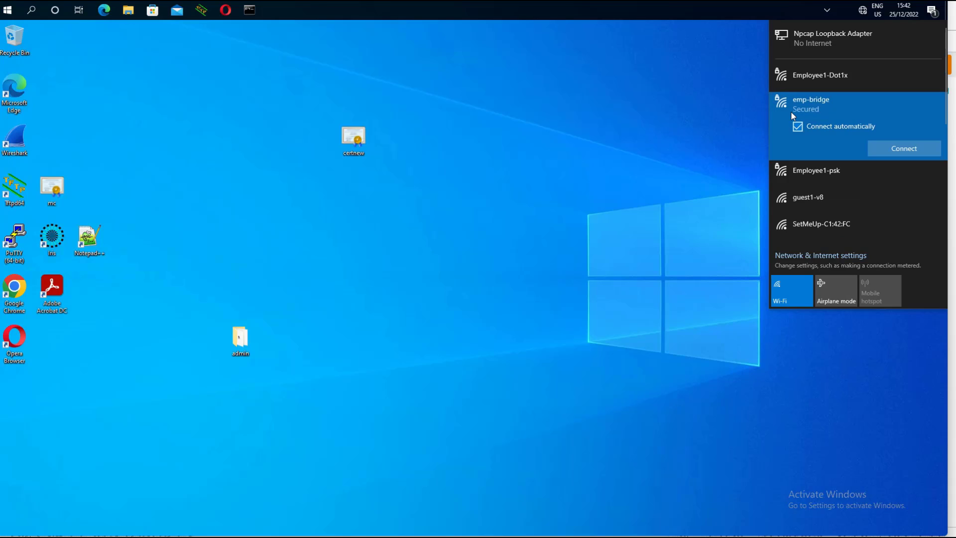
click(893, 150)
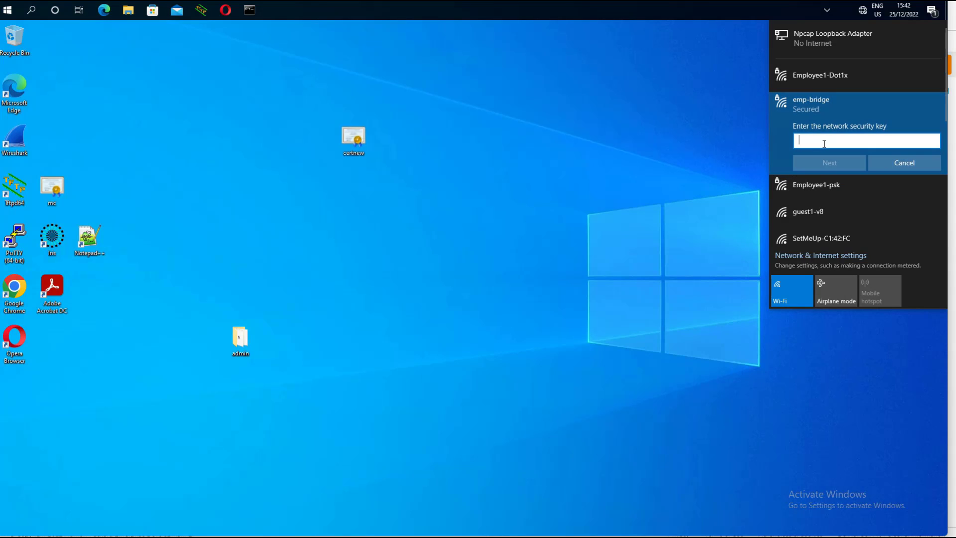
text(********)
key(Return)
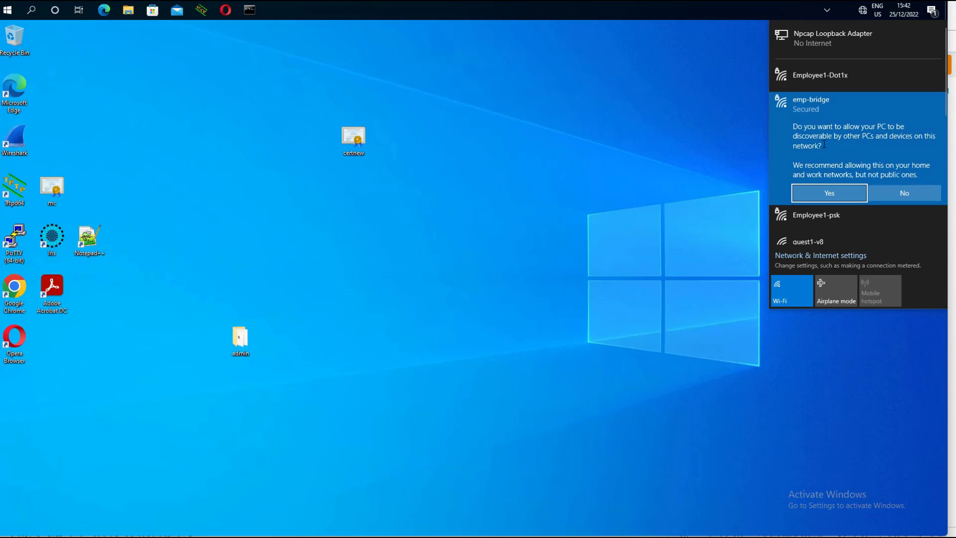
key(Return)
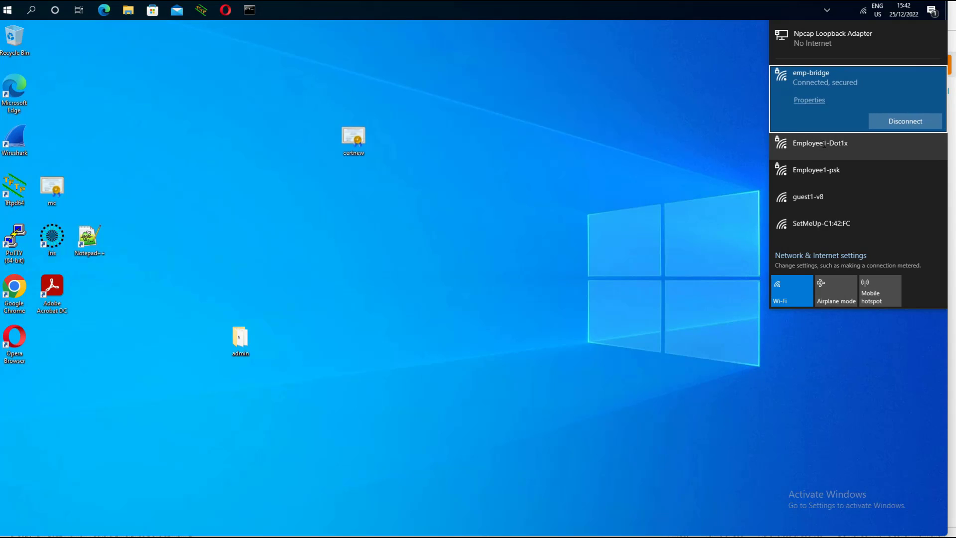
Show the emp-bridge connection properties and highlight the IPv4 address 10.1.11.50.
click(809, 100)
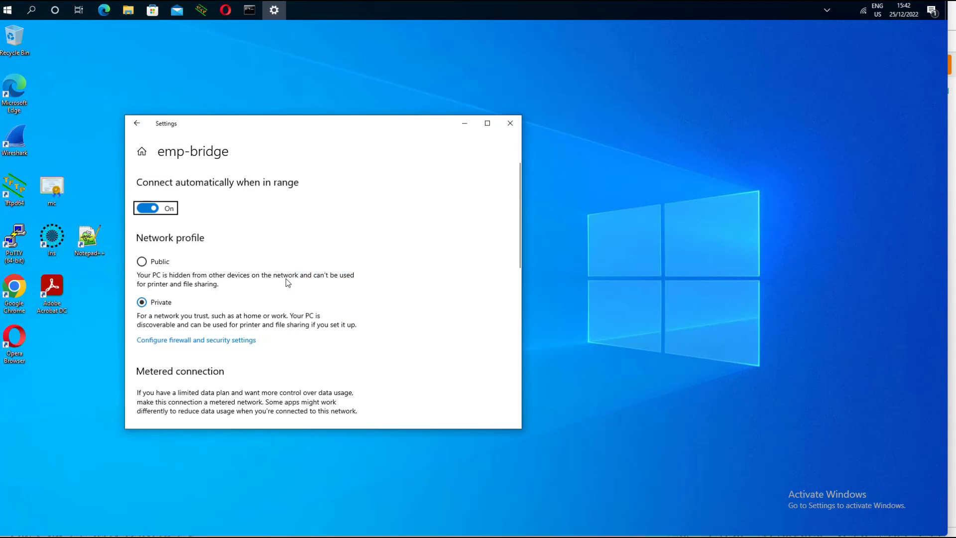
scroll(288, 283, down, 10)
scroll(288, 282, down, 3)
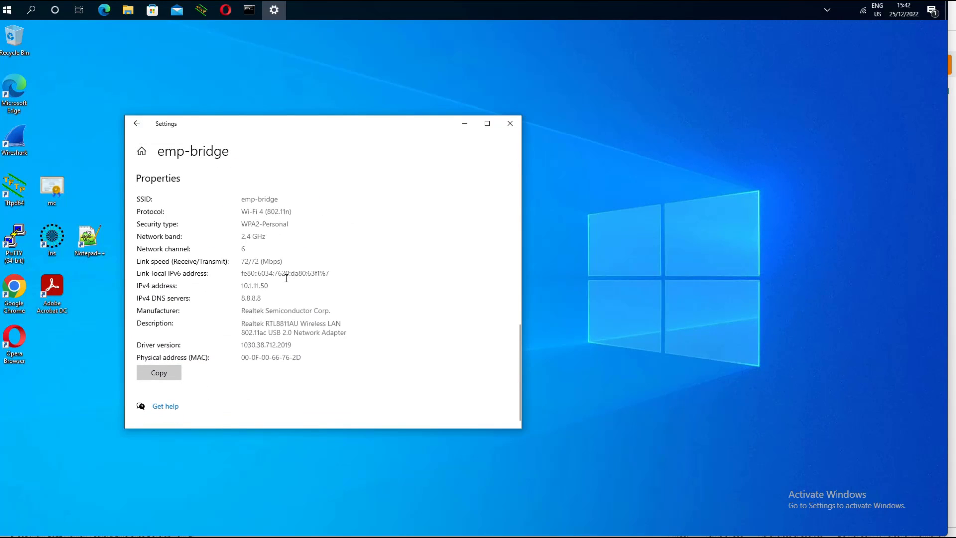
drag(271, 287, 239, 280)
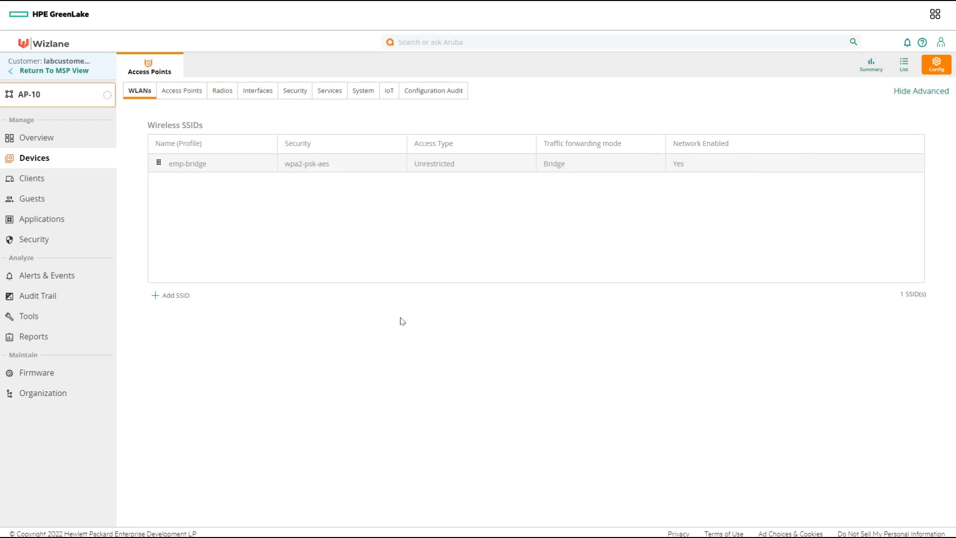
Add a new SSID named emp-tunnel in the AP-10 group.
click(184, 295)
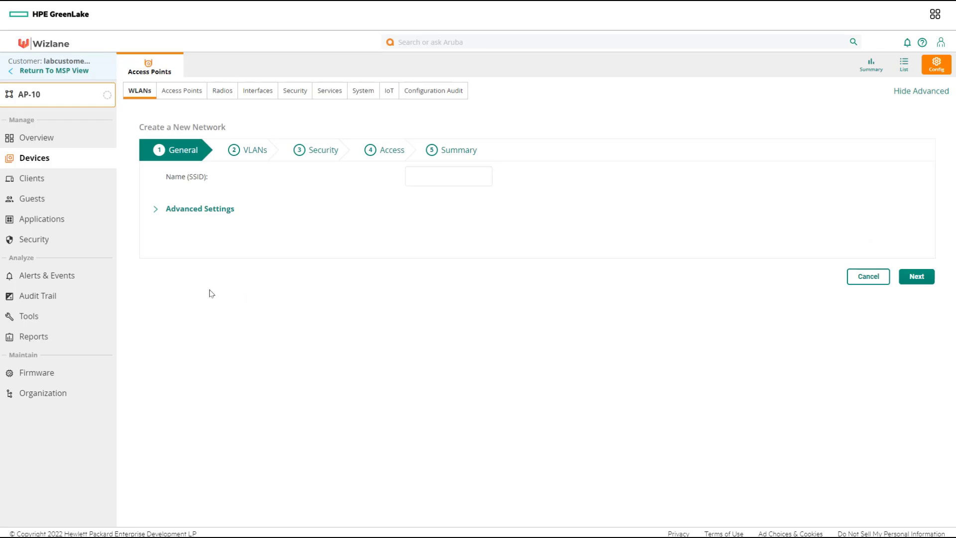
click(448, 178)
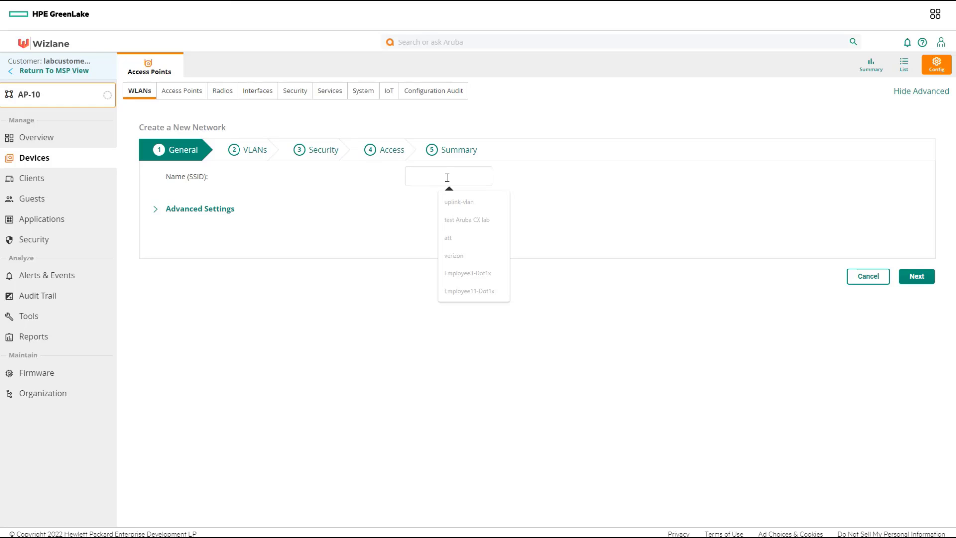
text(emp-)
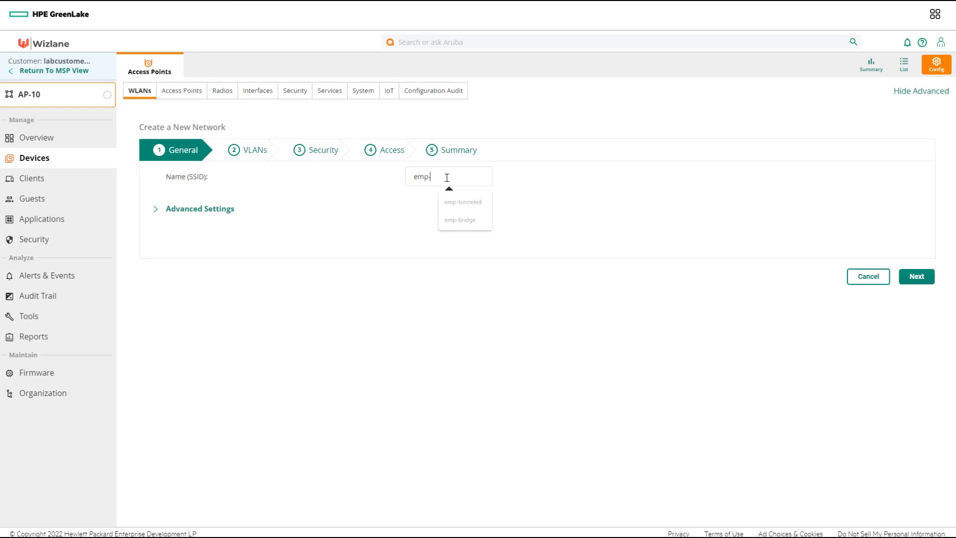
text(tunnel)
click(917, 276)
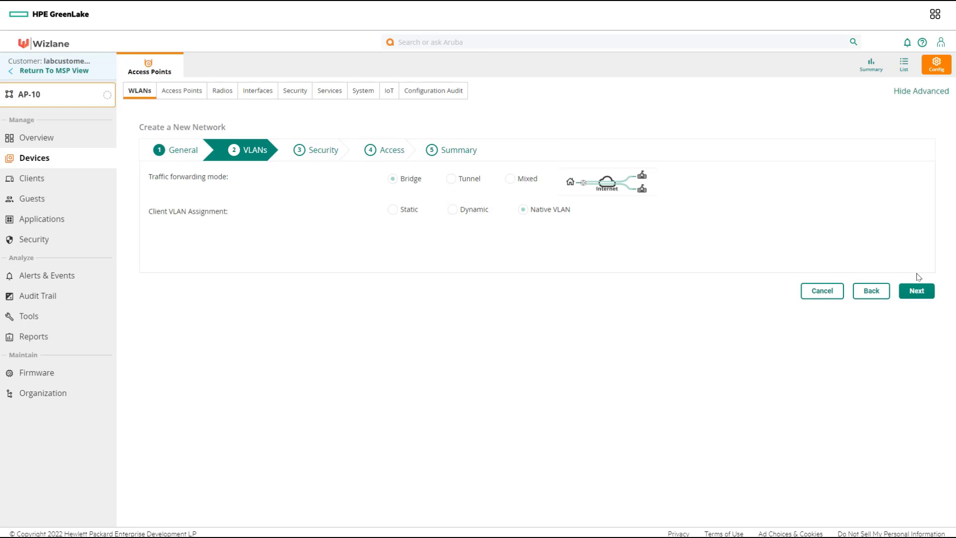
Set Tunnel forwarding to cluster GW-Group:auto_gwcluster_131_0 with VLAN tunneled-user-vlan(1001).
click(465, 183)
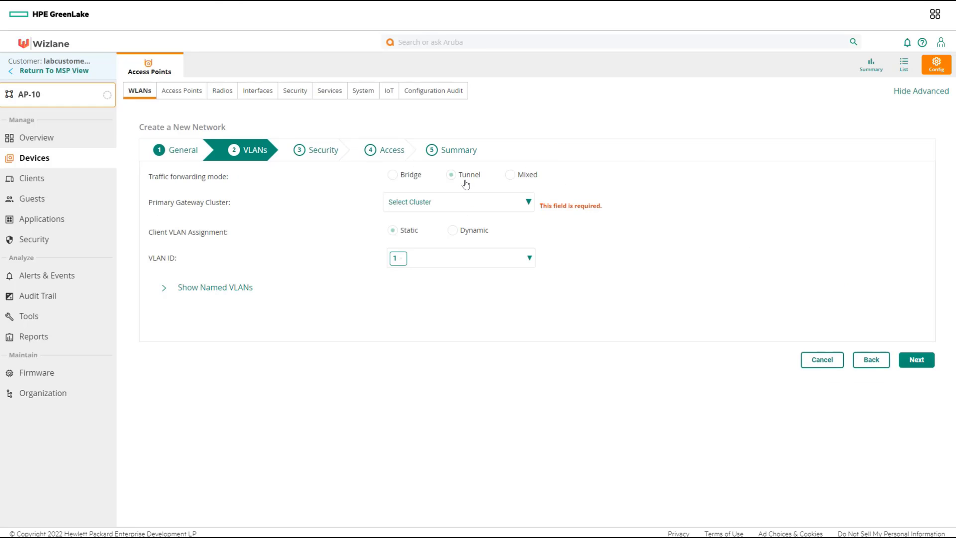
click(440, 208)
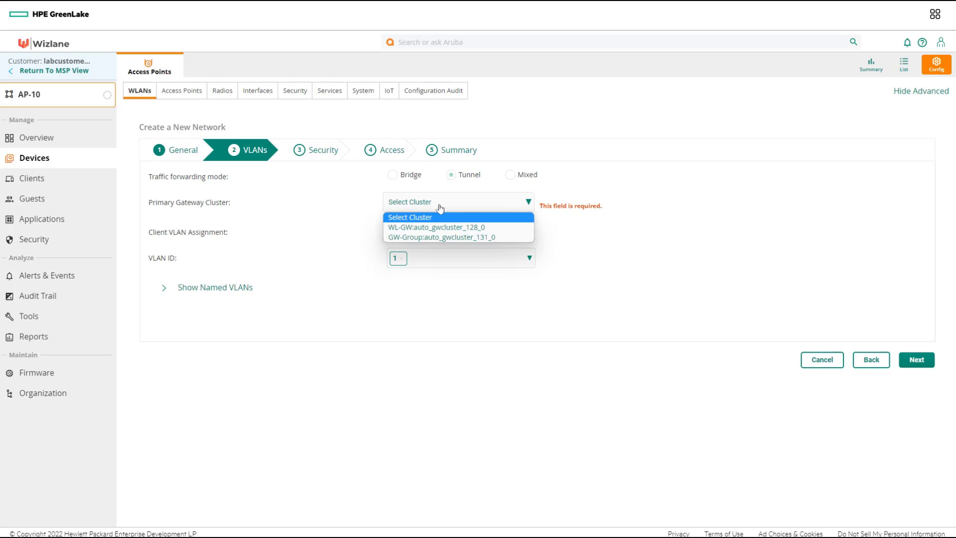
click(439, 237)
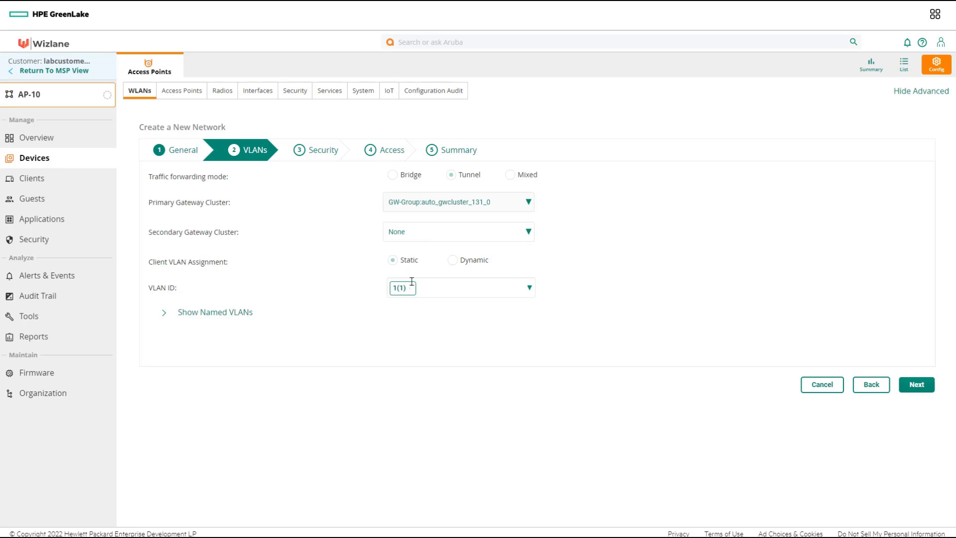
click(530, 295)
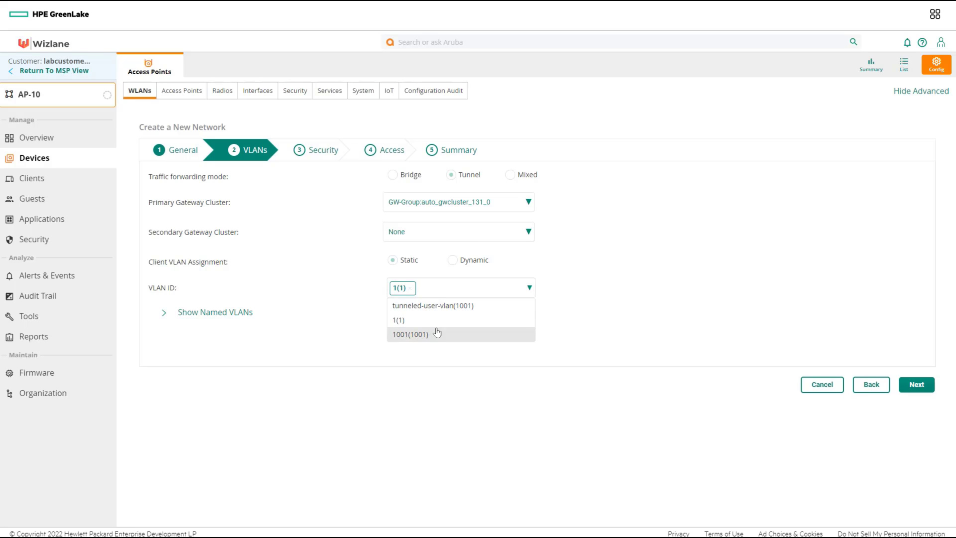
click(468, 308)
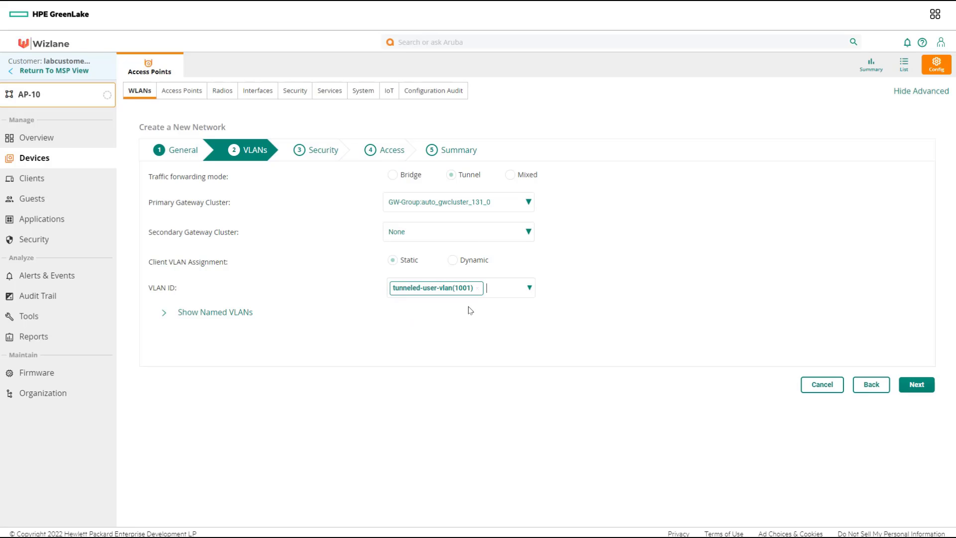
click(921, 385)
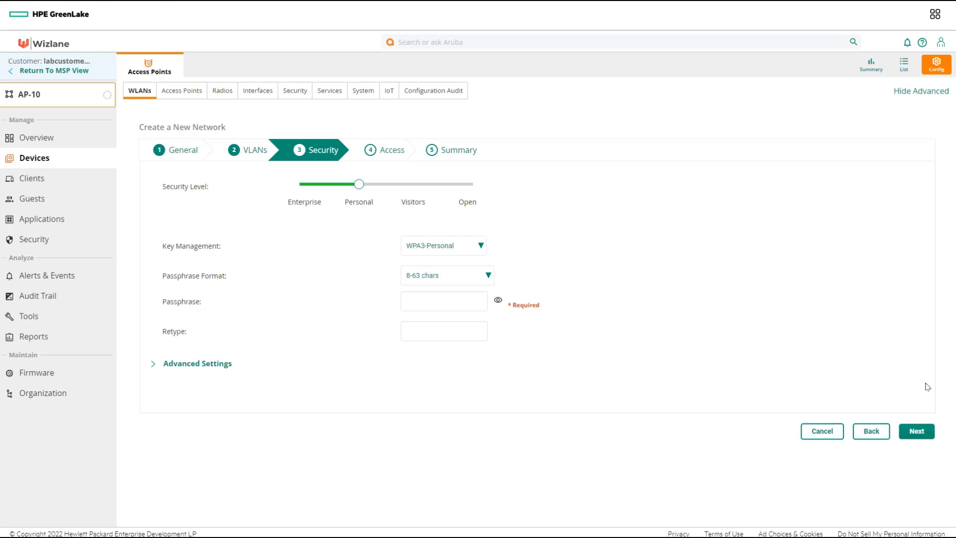
Set emp-tunnel key management to WPA2-Personal and enter the passphrase twice.
click(469, 254)
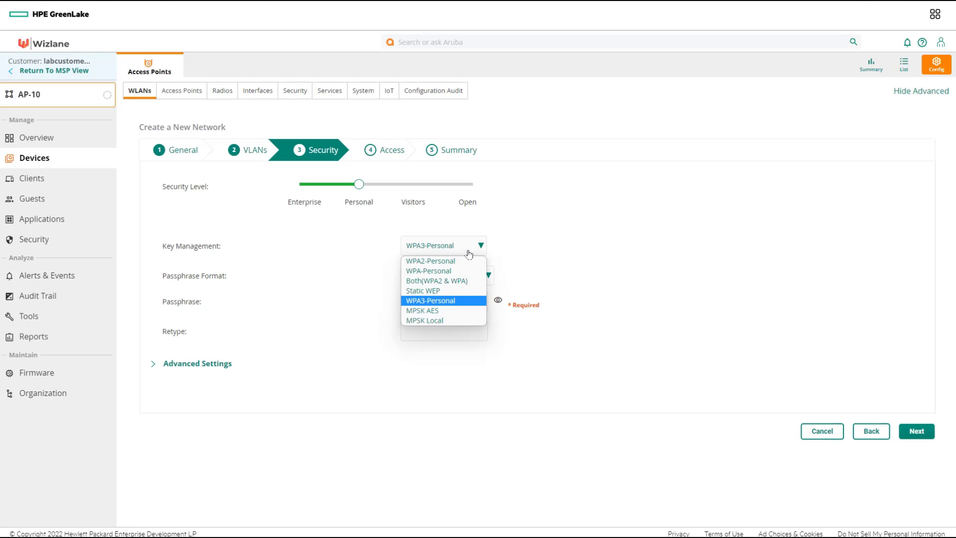
click(466, 260)
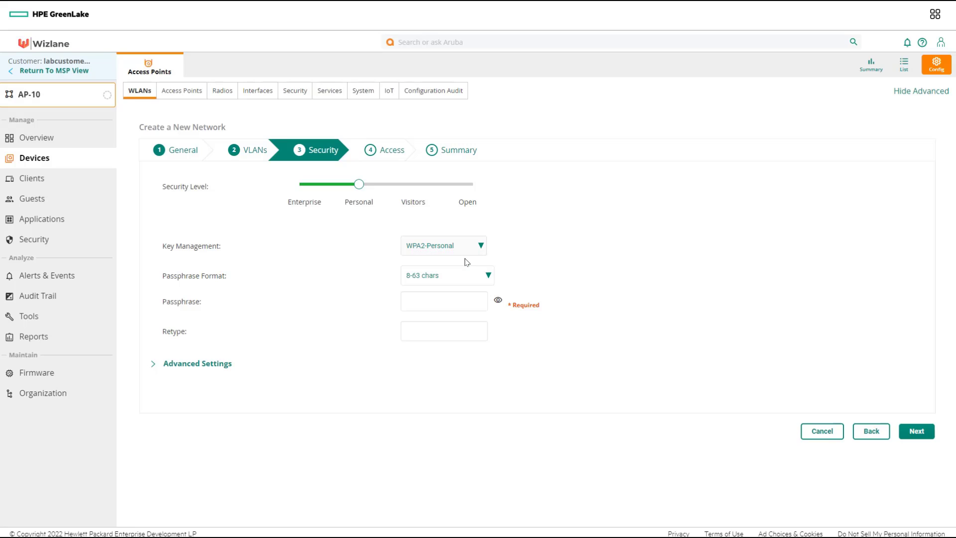
click(458, 297)
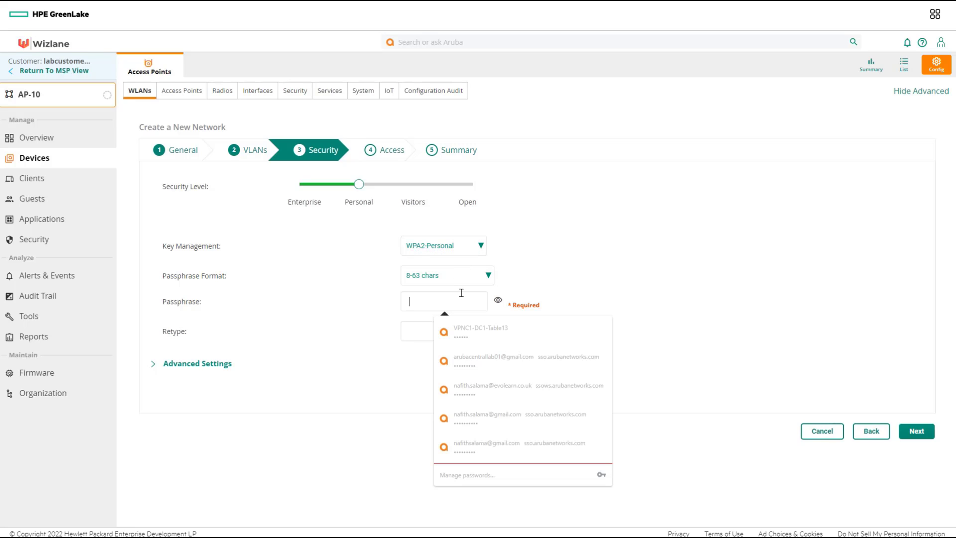
text(a•••••••)
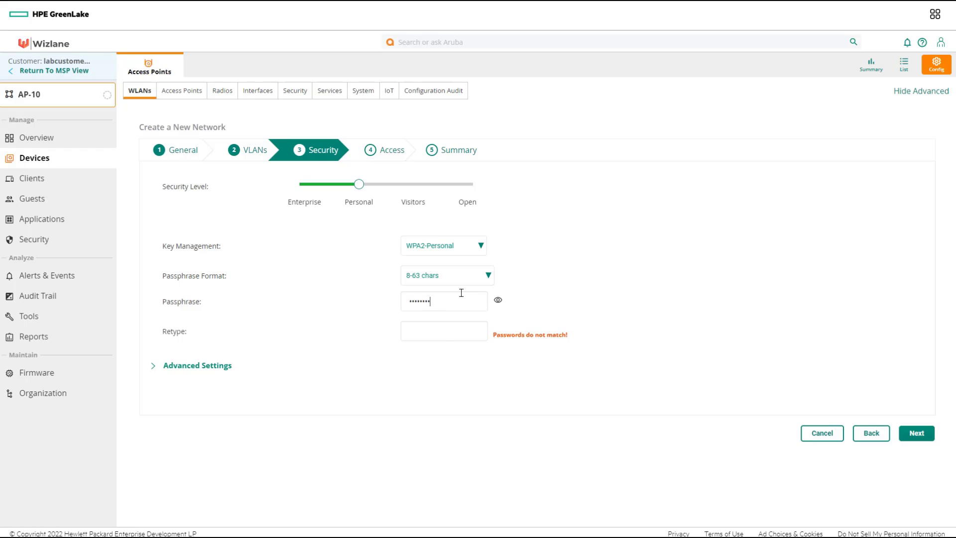
key(Tab)
text(••••••••)
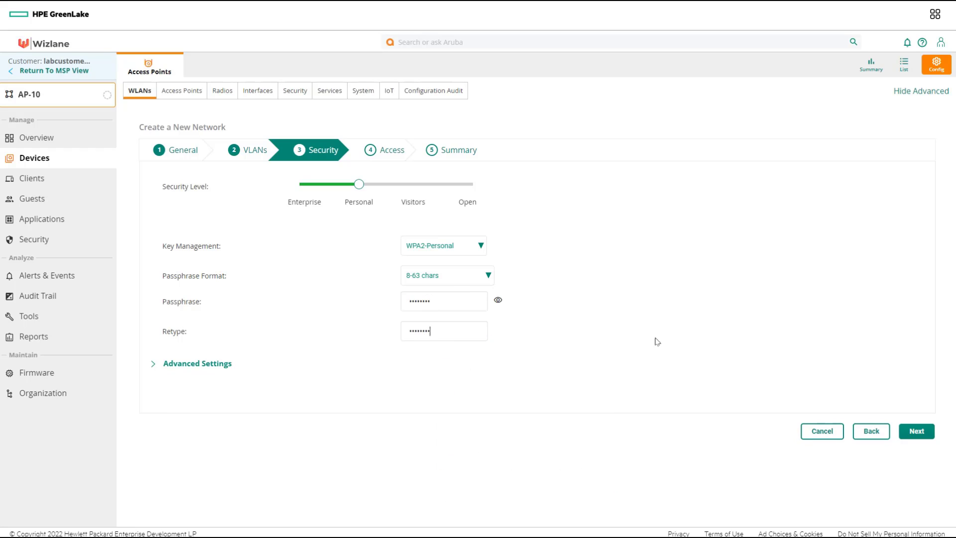
Advance through access and summary pages and finish creating emp-tunnel.
click(916, 431)
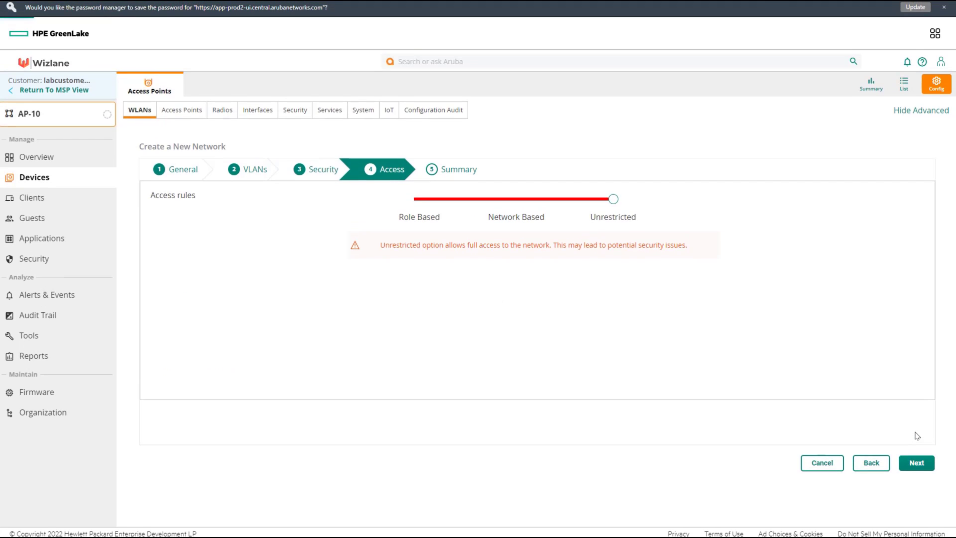
click(903, 470)
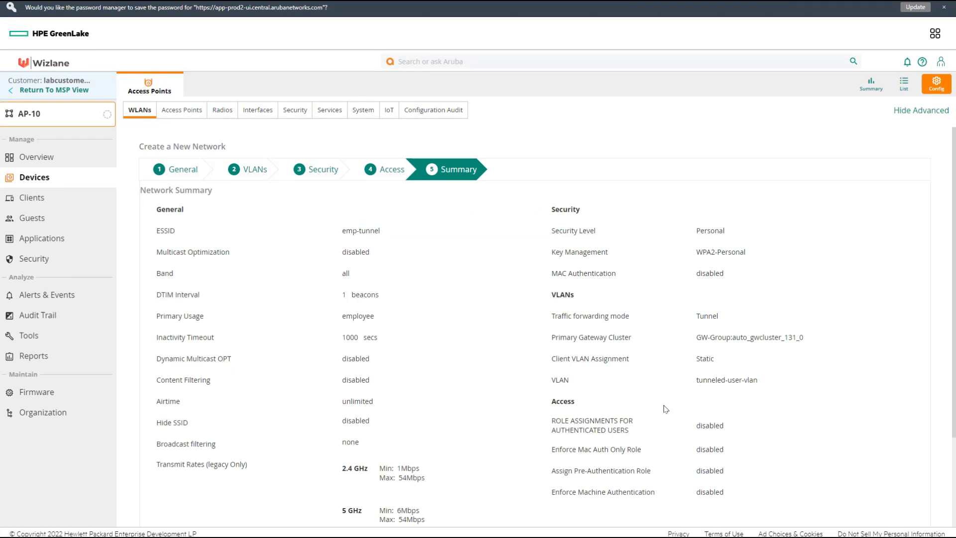
scroll(662, 410, down, 3)
click(907, 485)
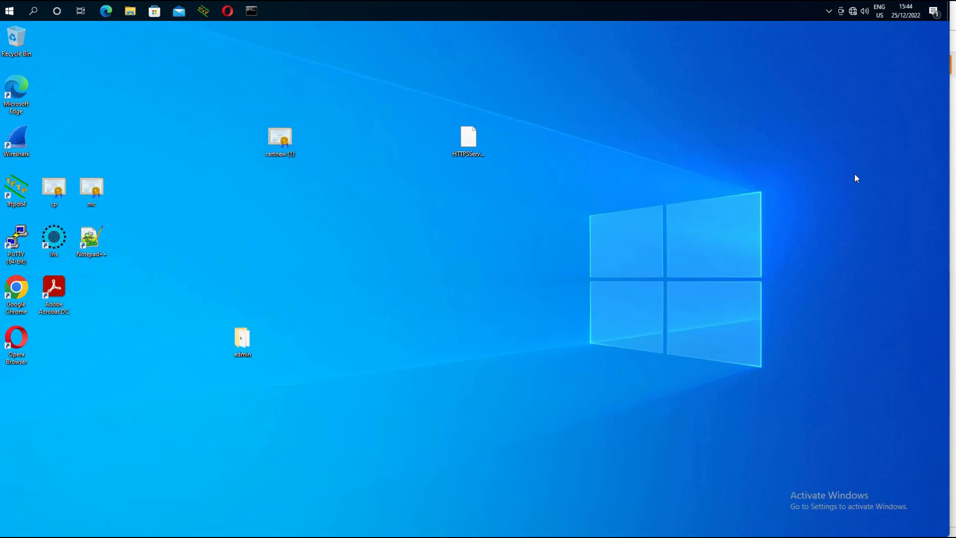
Connect the laptop to the emp-tunnel Wi-Fi network using its security key.
click(855, 14)
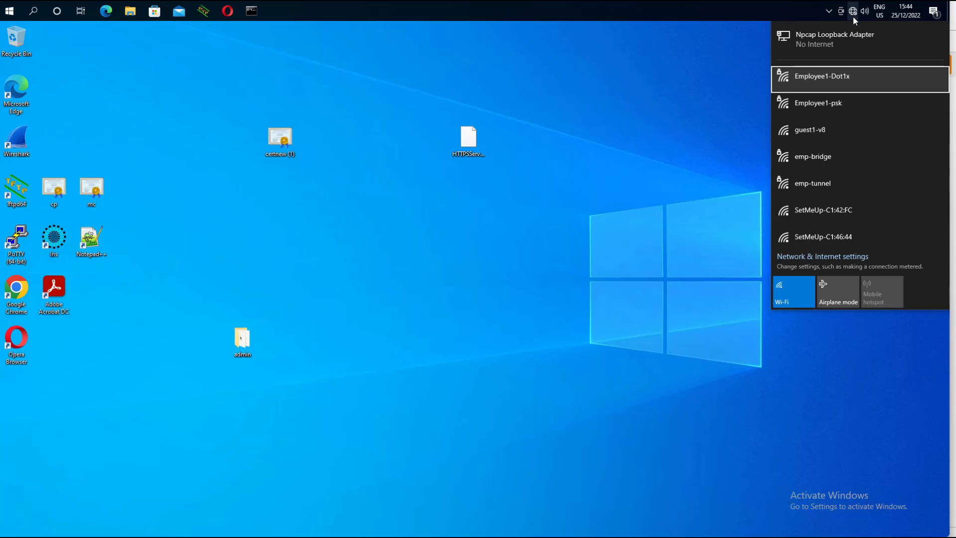
click(814, 187)
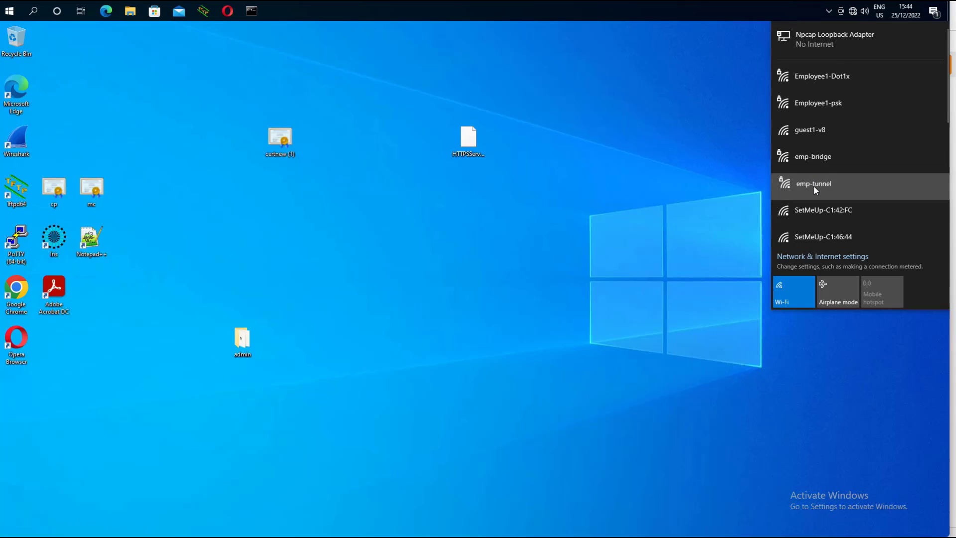
click(909, 235)
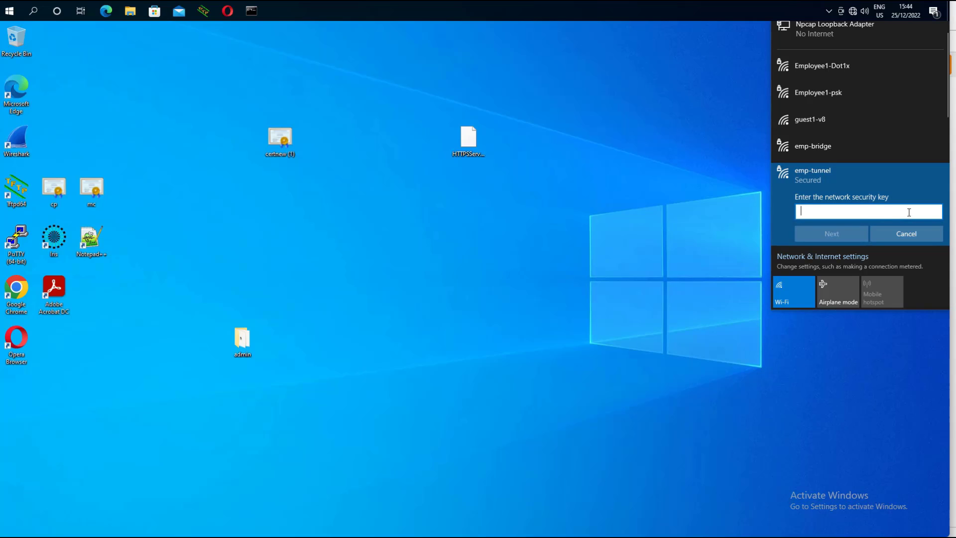
text(********)
key(Return)
key(Return)
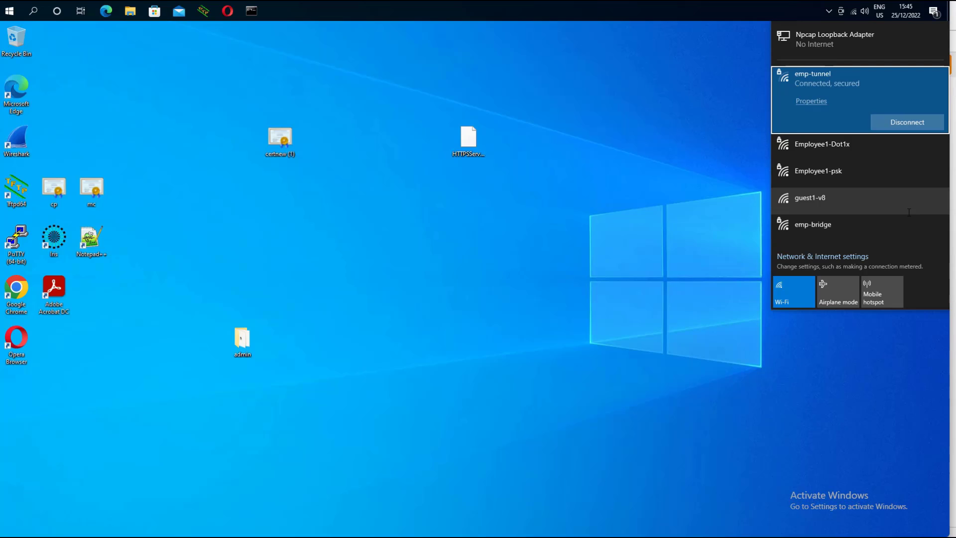
Check emp-tunnel connection properties and highlight the IPv4 address 172.16.101.50.
click(811, 100)
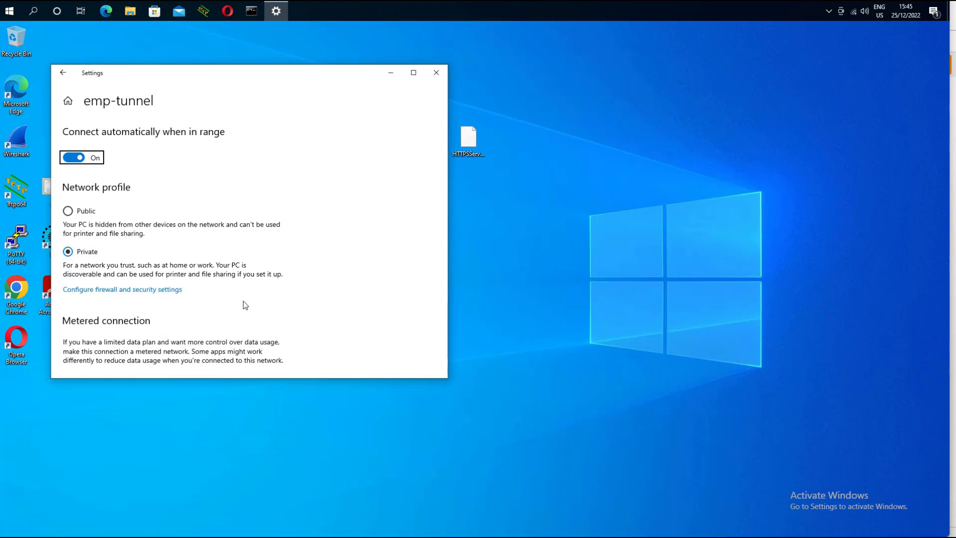
scroll(243, 301, down, 1)
scroll(244, 305, down, 3)
scroll(243, 302, down, 2)
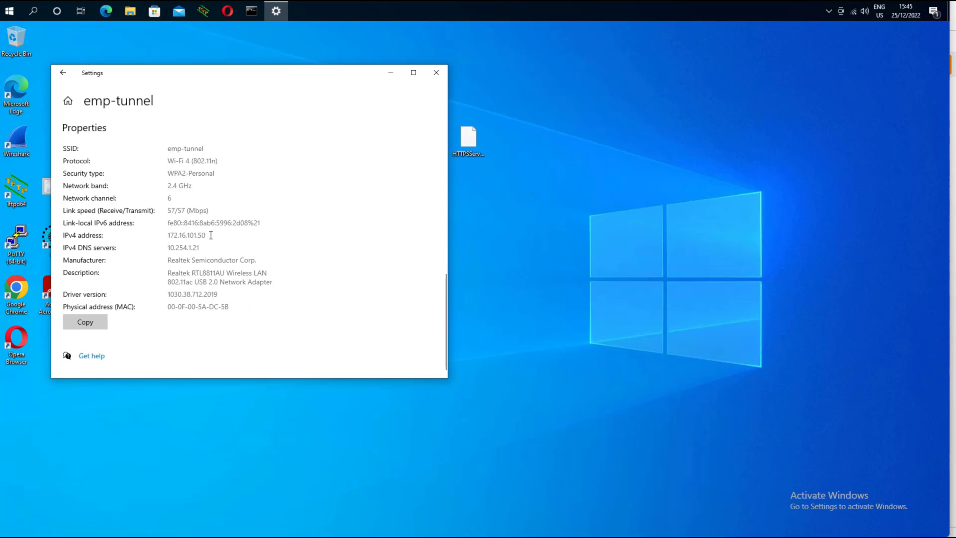
drag(210, 235, 167, 234)
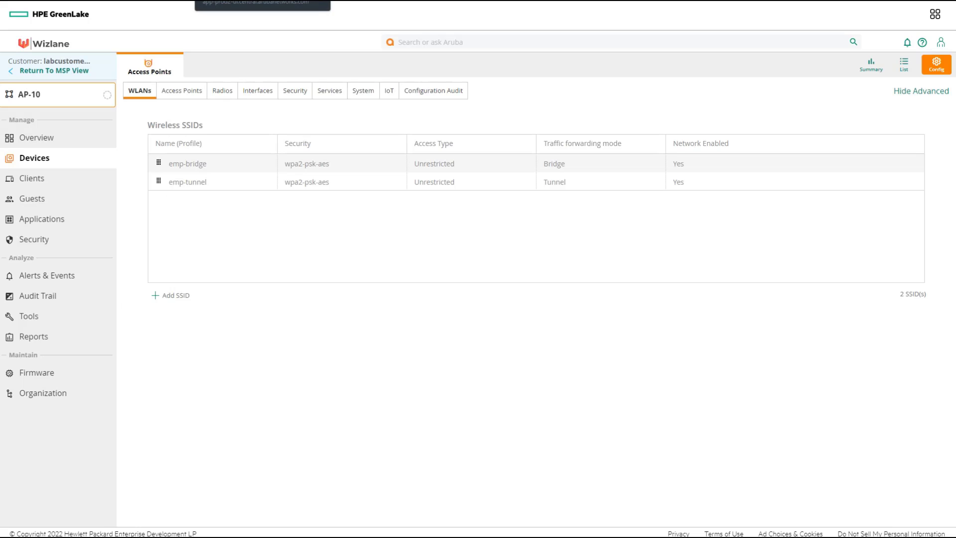
Open client WL-01's details and follow its data path to the WL-GW gateway.
click(42, 180)
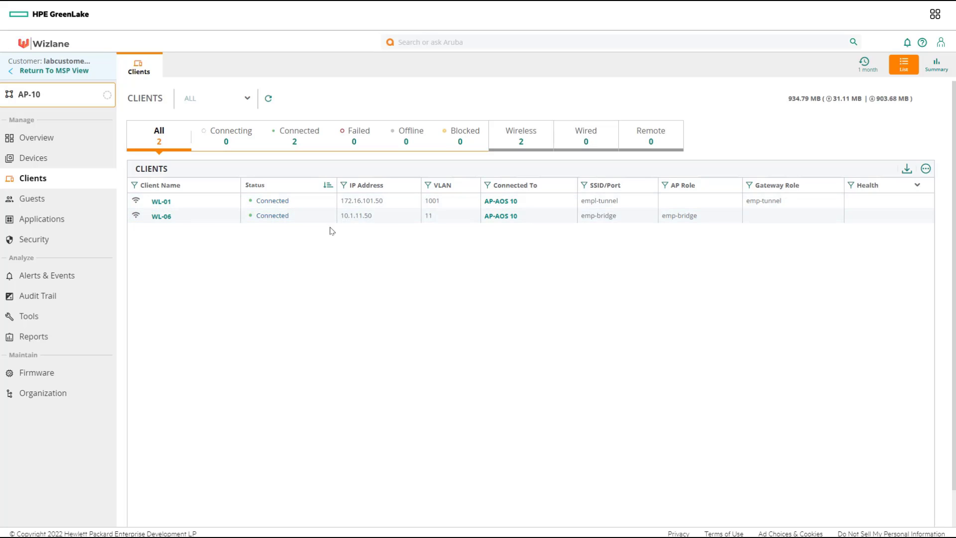
click(164, 202)
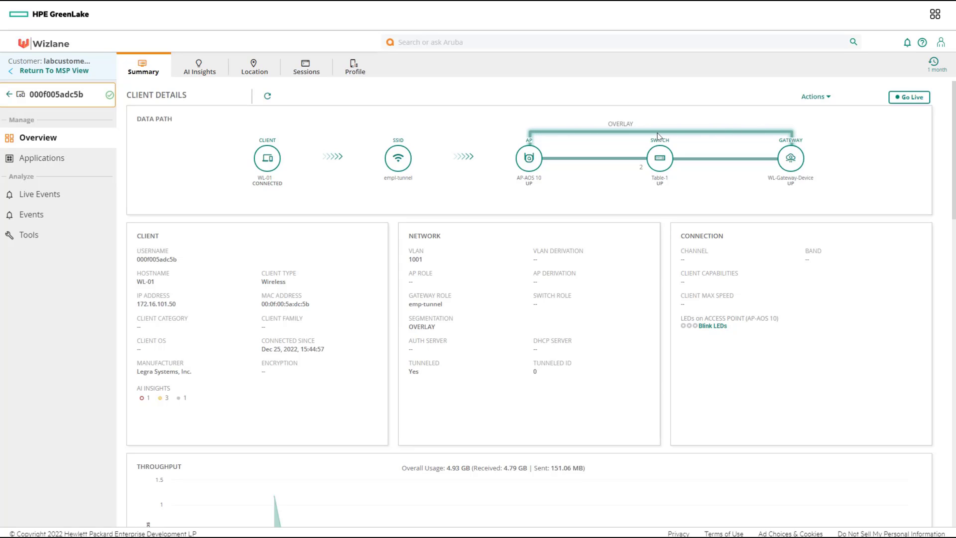
click(792, 159)
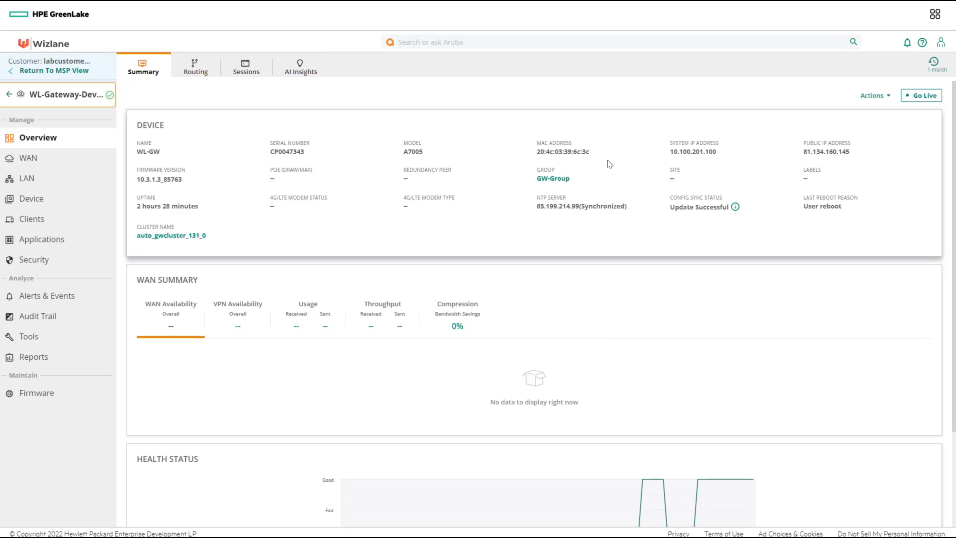
Note the gateway's system IP and clients, then open WL-06's details in AP-10.
drag(687, 156, 670, 153)
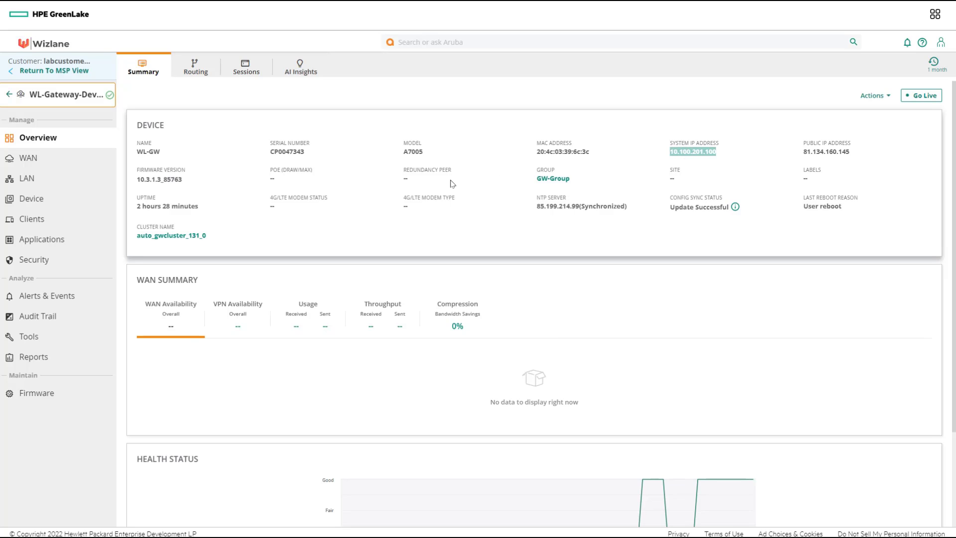
click(38, 222)
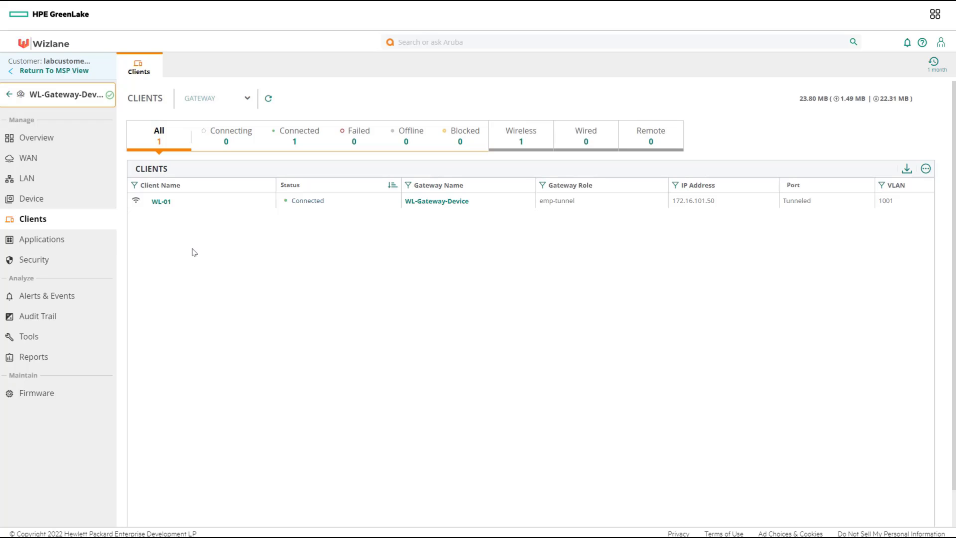
click(16, 99)
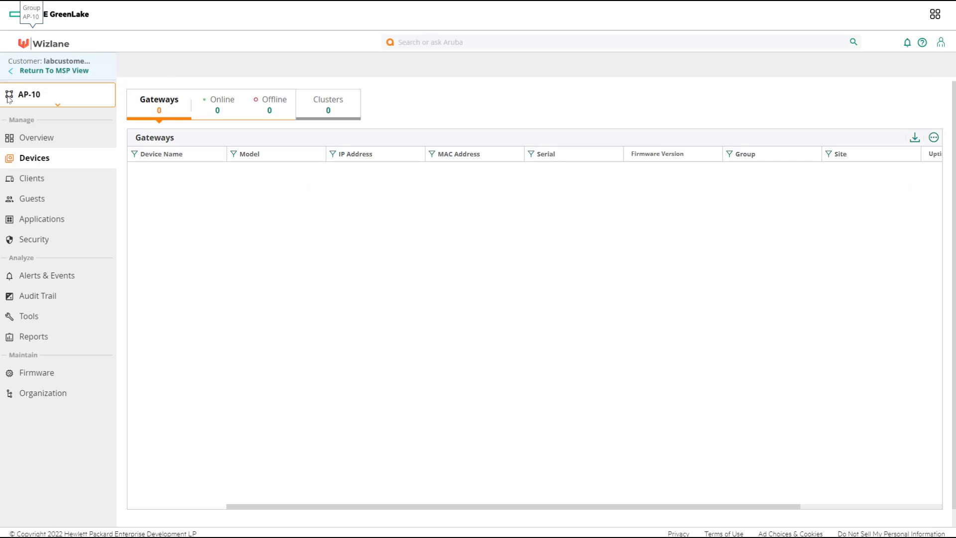
click(33, 180)
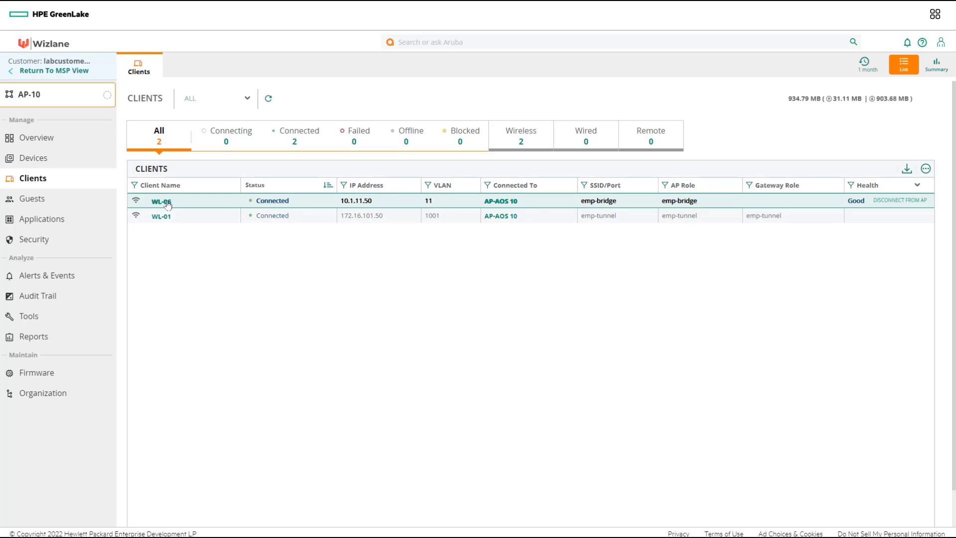
click(166, 202)
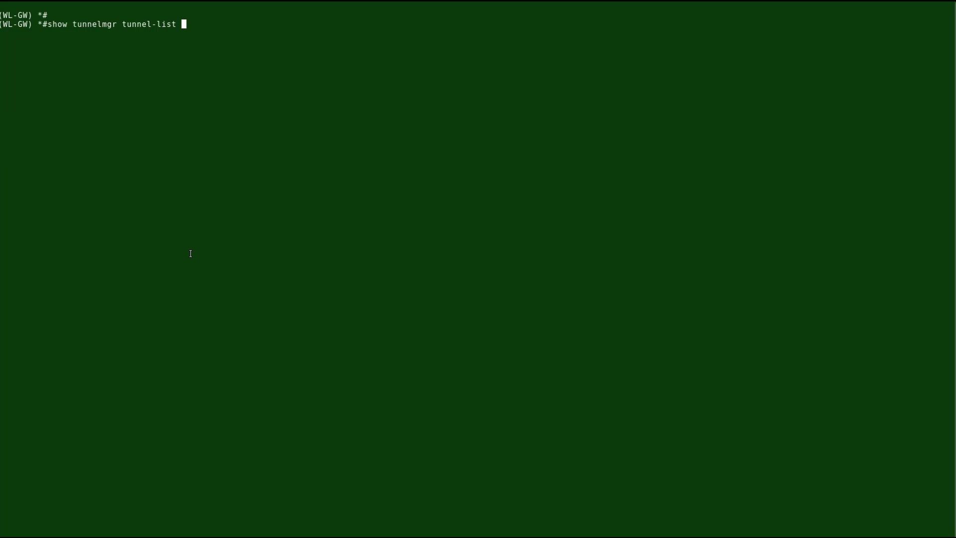
Run 'show tunnelmgr tunnel-list' and highlight peer IP 10.1.221.50.
key(Return)
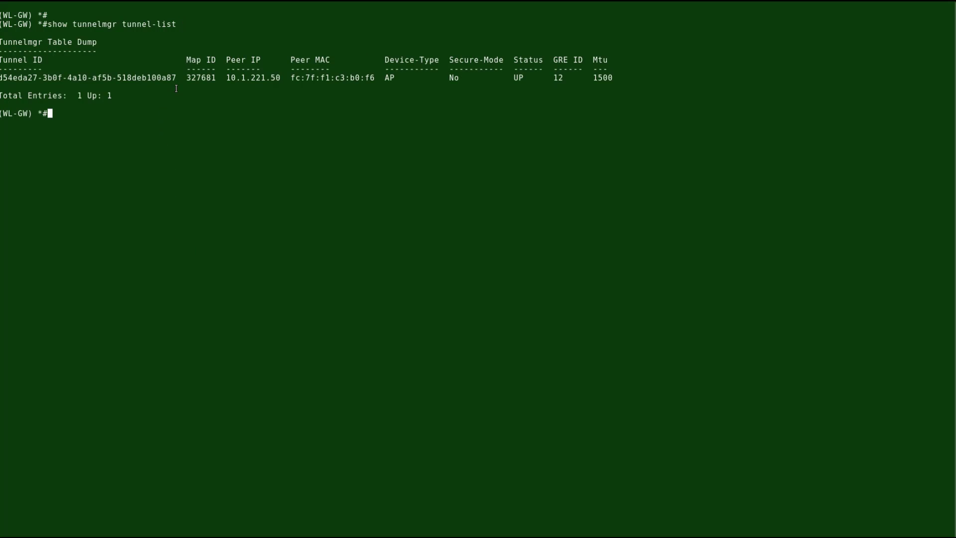
drag(282, 78, 228, 78)
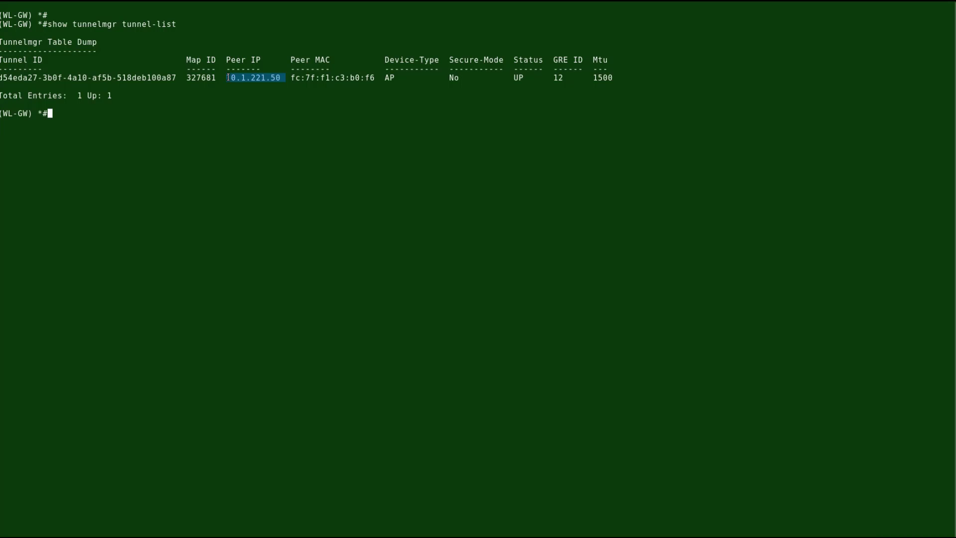